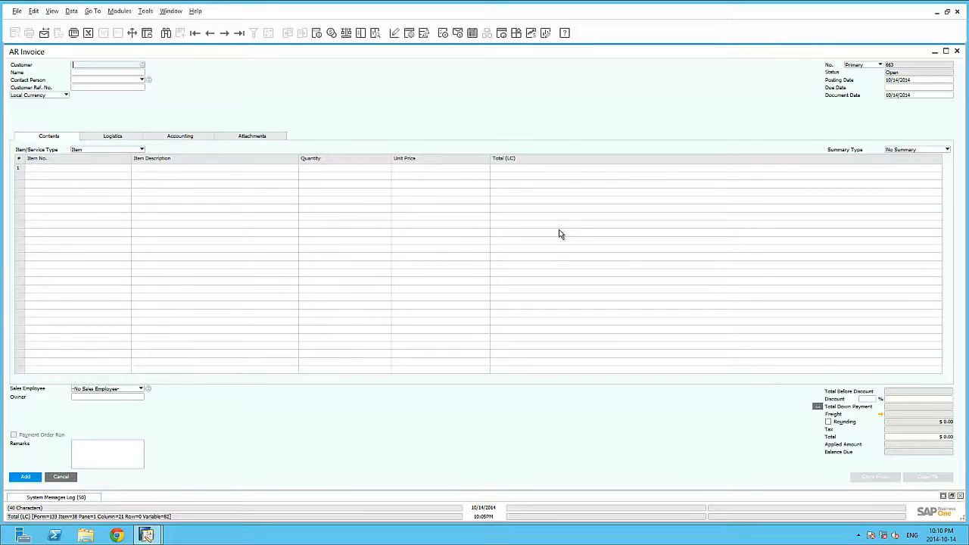
# In the AR Invoice form settings, make the Stock UoM and Discount % table columns visible.
pyautogui.click(409, 34)
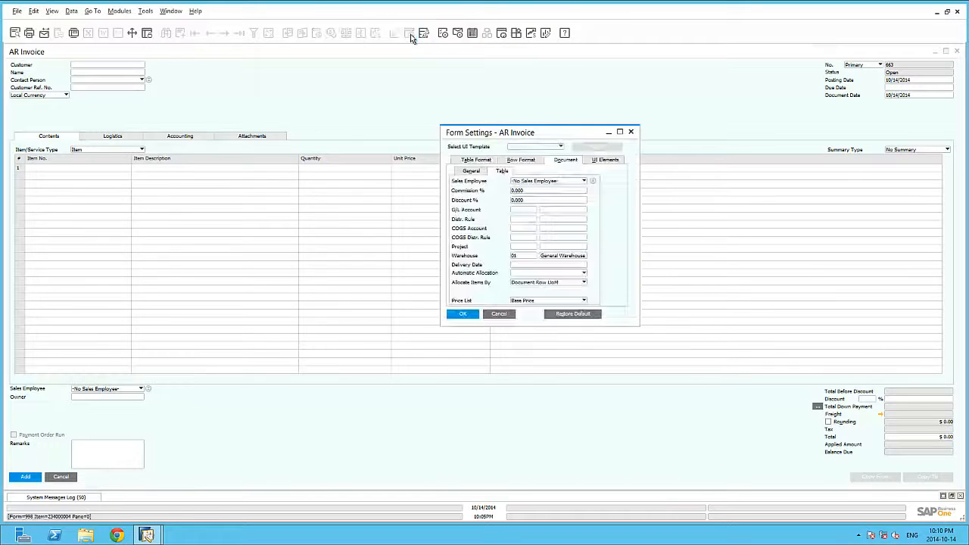
pyautogui.click(475, 161)
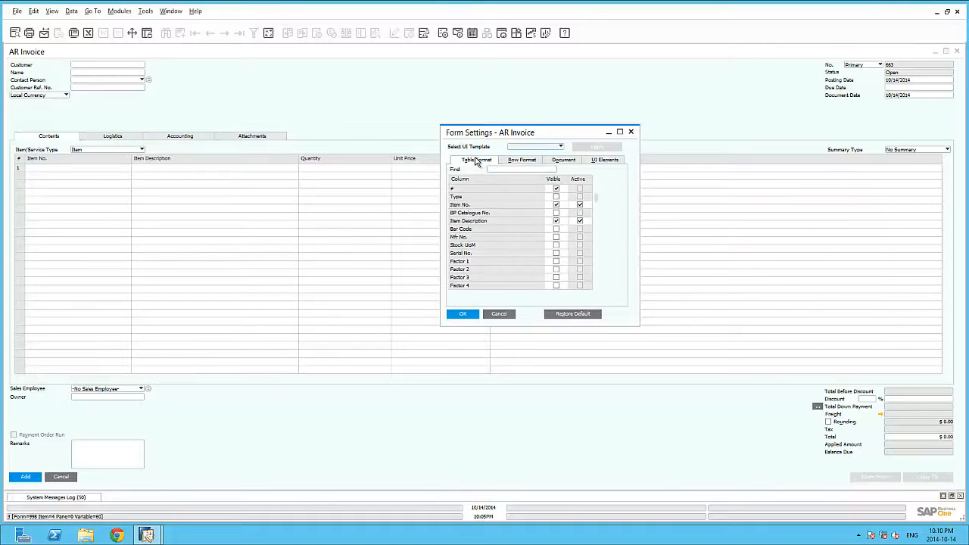
pyautogui.click(556, 244)
pyautogui.scroll(-1, 555, 252)
pyautogui.scroll(-1, 555, 272)
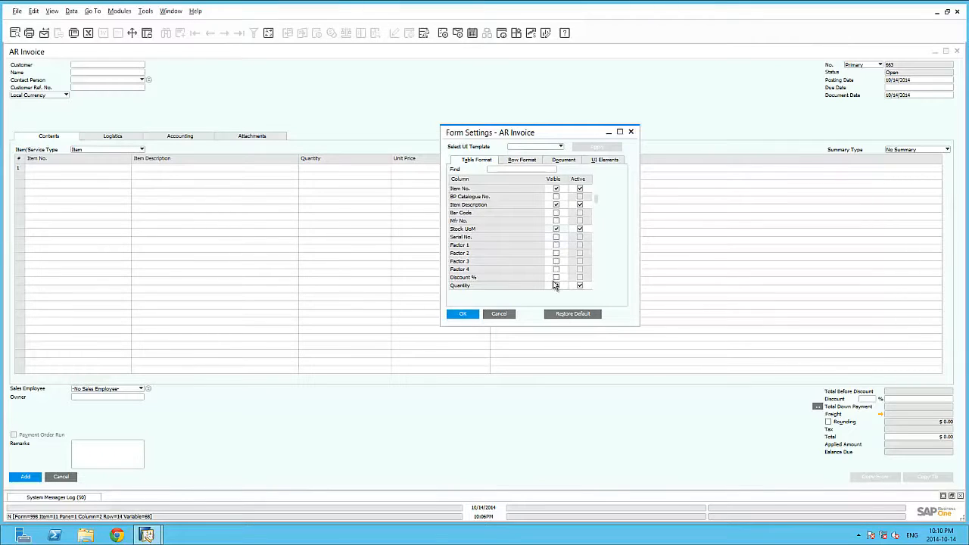
pyautogui.click(555, 278)
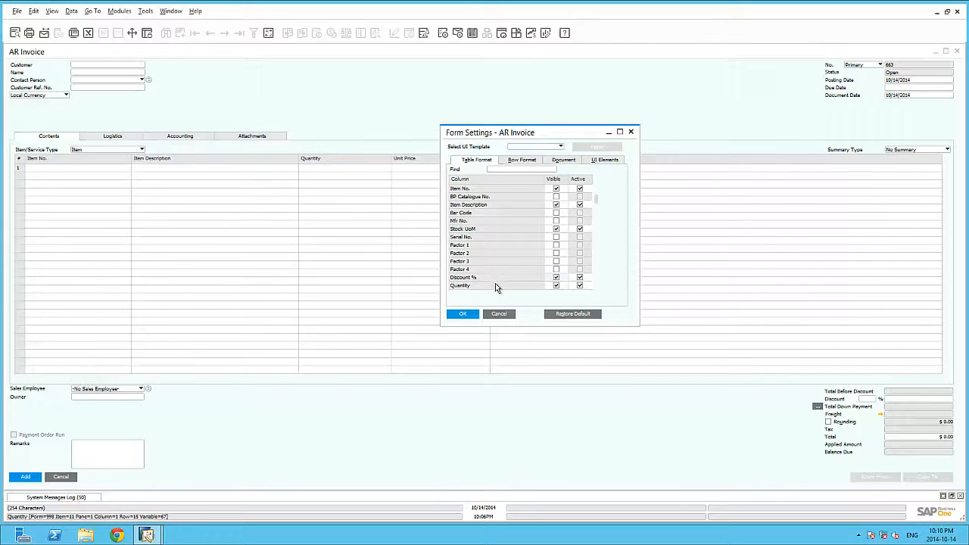
# Move the Discount % column below Quantity in the column order and accept the form settings.
pyautogui.scroll(-2, 493, 283)
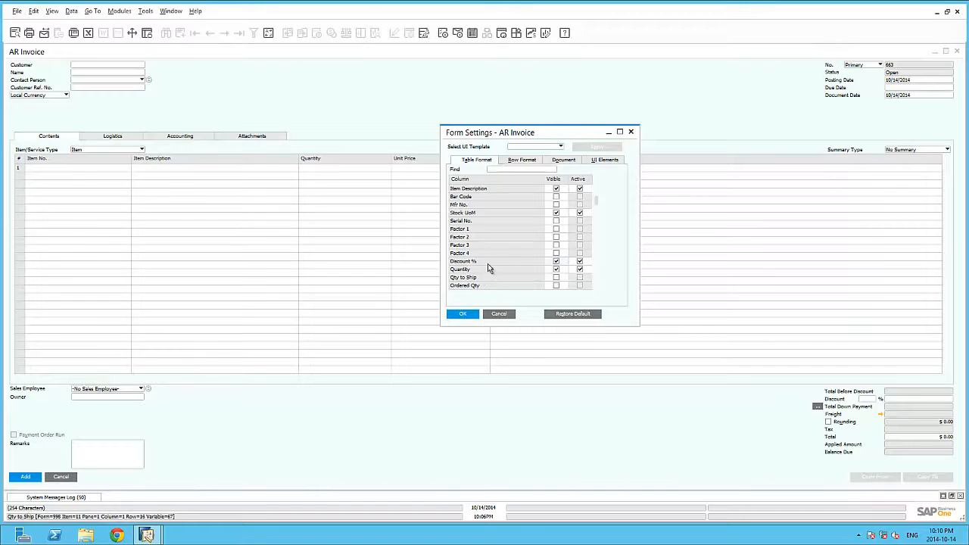
pyautogui.moveTo(489, 264); pyautogui.dragTo(490, 282)
pyautogui.click(464, 314)
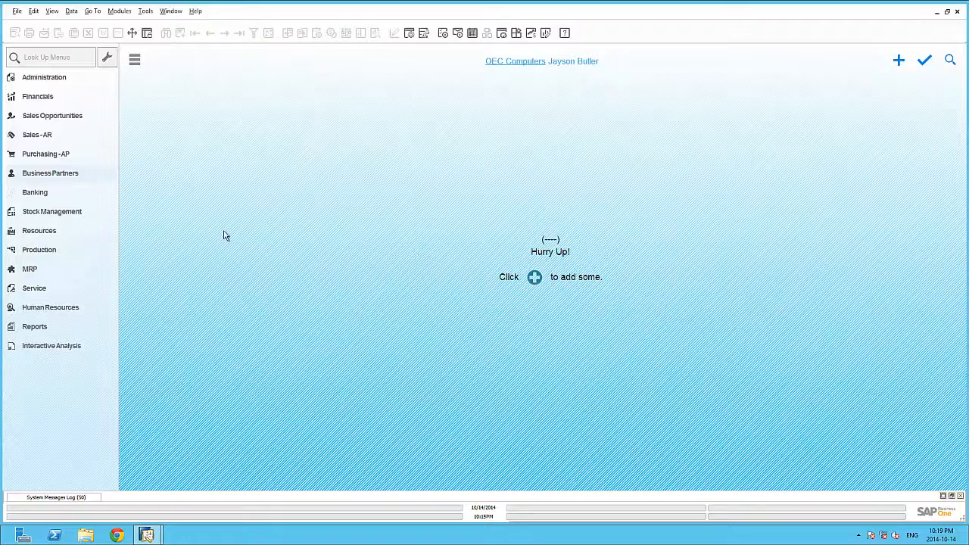
# Open Business Partner Master Data and change the Alias Name label to "BP loyalty Code" in bold.
pyautogui.click(75, 176)
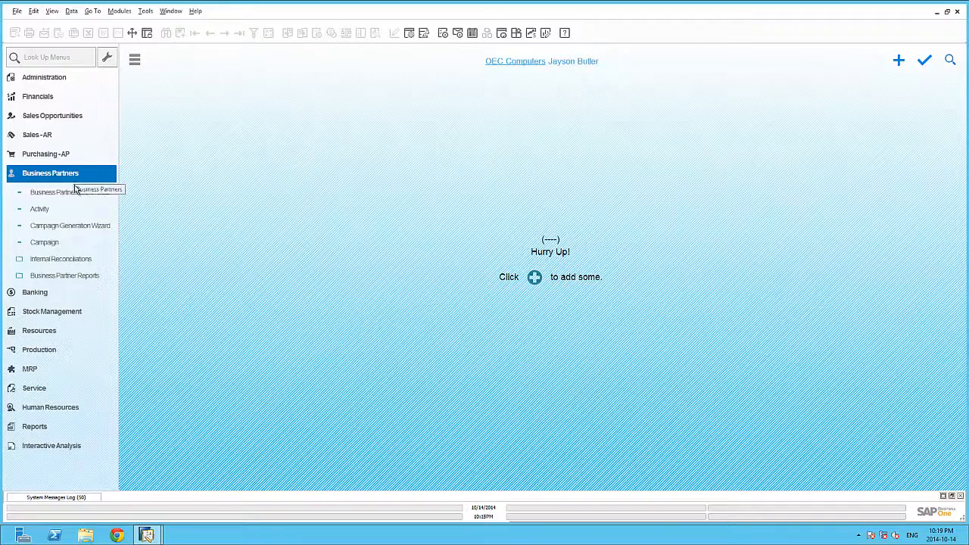
pyautogui.click(75, 194)
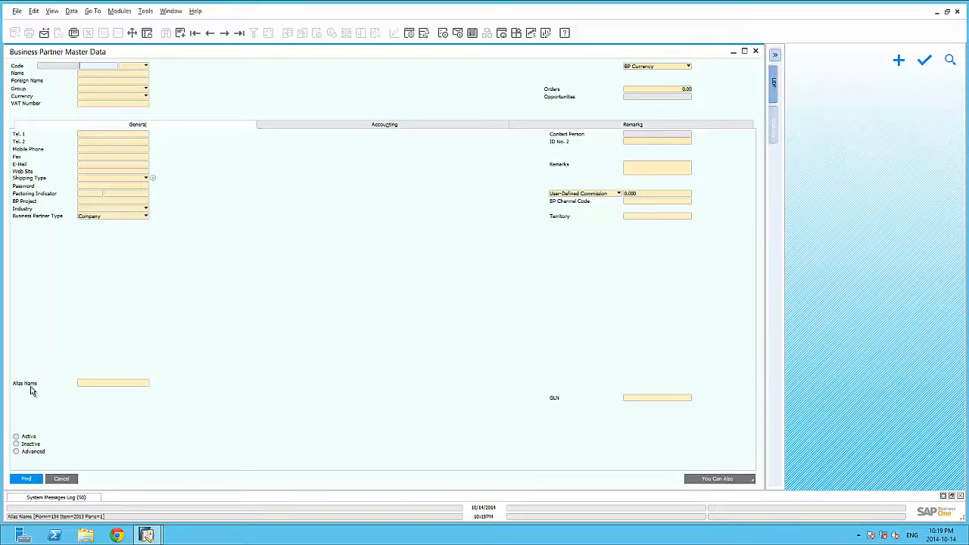
pyautogui.keyDown('ctrl'); pyautogui.doubleClick(30, 386); pyautogui.keyUp('ctrl')
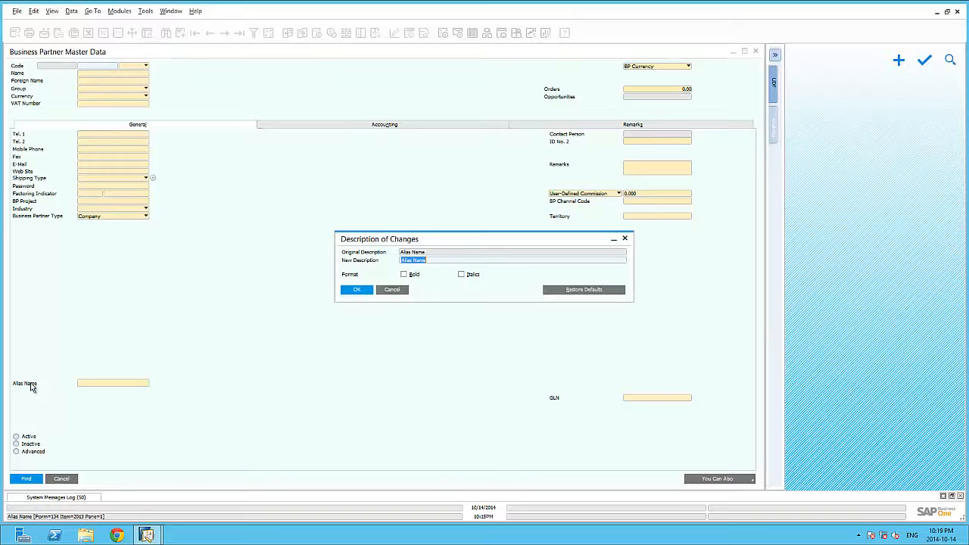
pyautogui.write('BP loya')
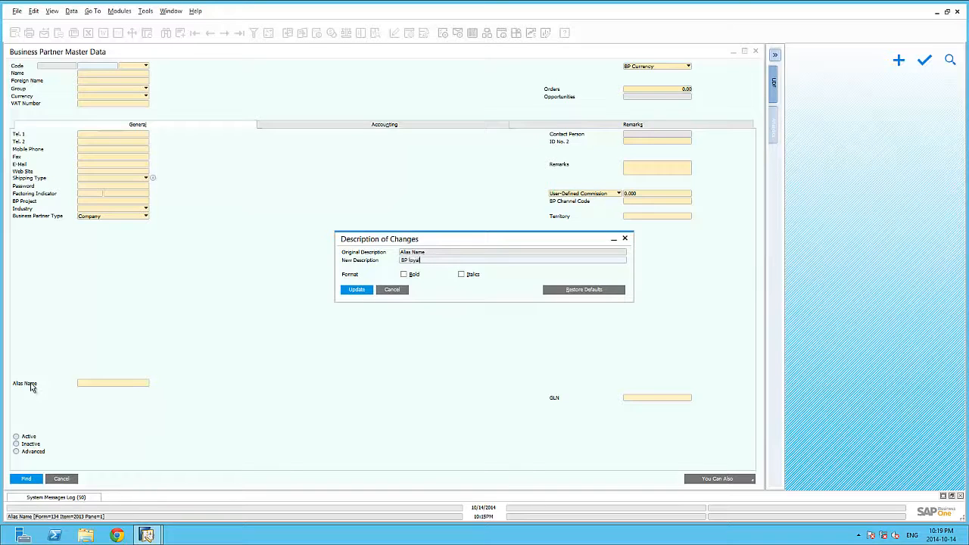
pyautogui.write('lty Code')
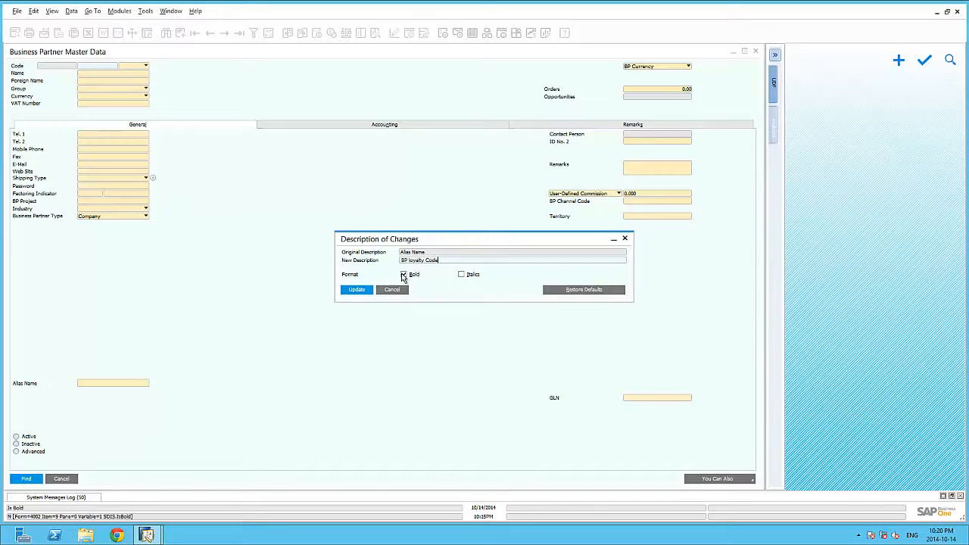
pyautogui.click(357, 290)
pyautogui.click(360, 294)
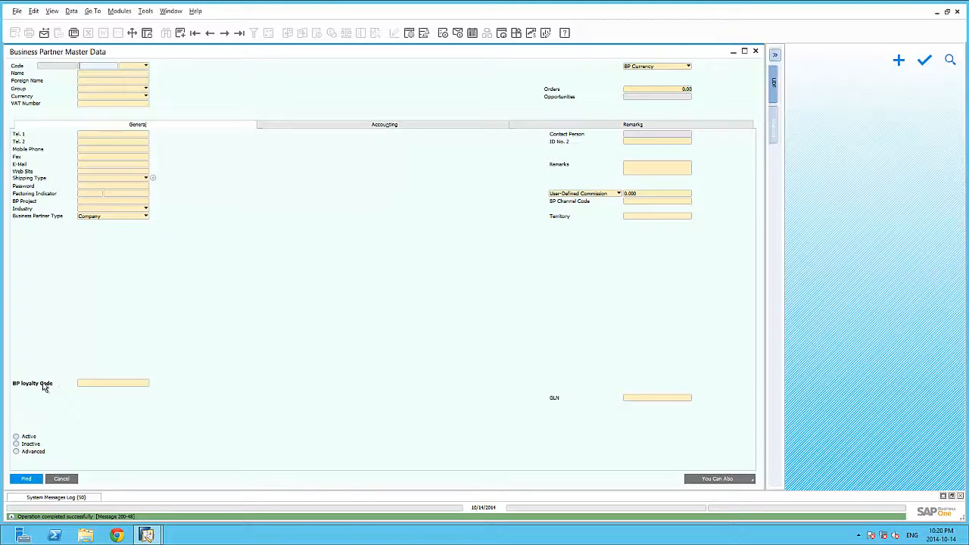
# Restore the default description of the relabelled "BP loyalty Code" field.
pyautogui.keyDown('ctrl'); pyautogui.doubleClick(43, 386); pyautogui.keyUp('ctrl')
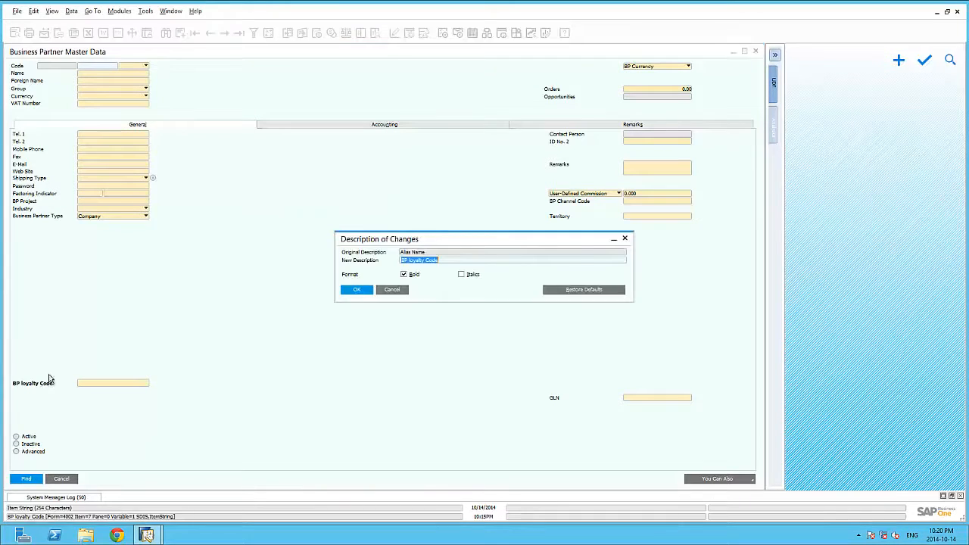
pyautogui.click(595, 293)
pyautogui.click(357, 290)
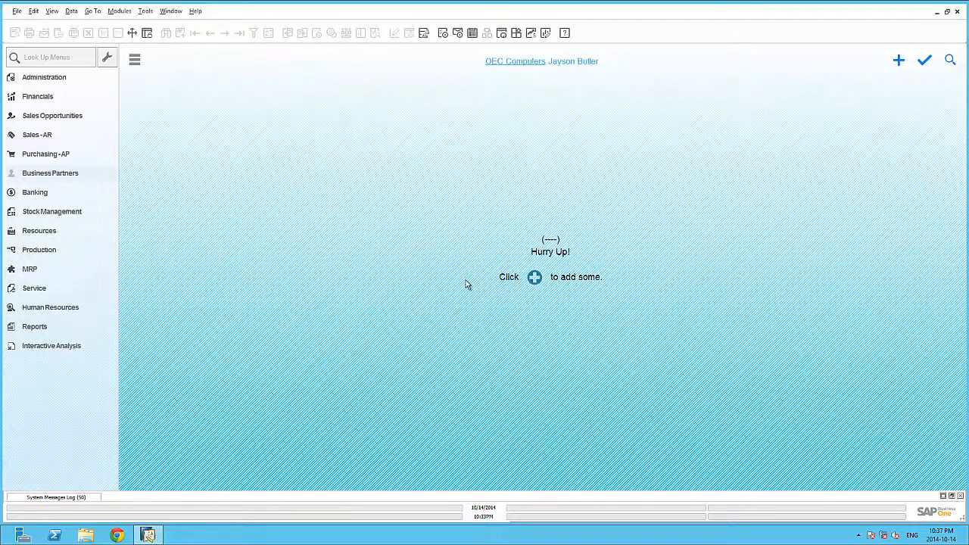
# Open User-Defined Fields - Management and select the Business Partner table within Master Data > Business Partner.
pyautogui.click(144, 11)
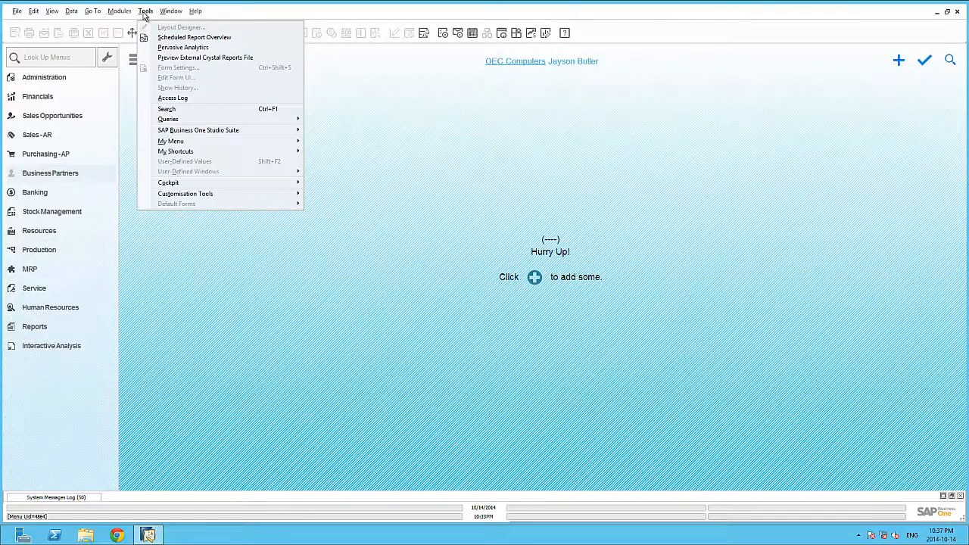
pyautogui.moveTo(178, 198)
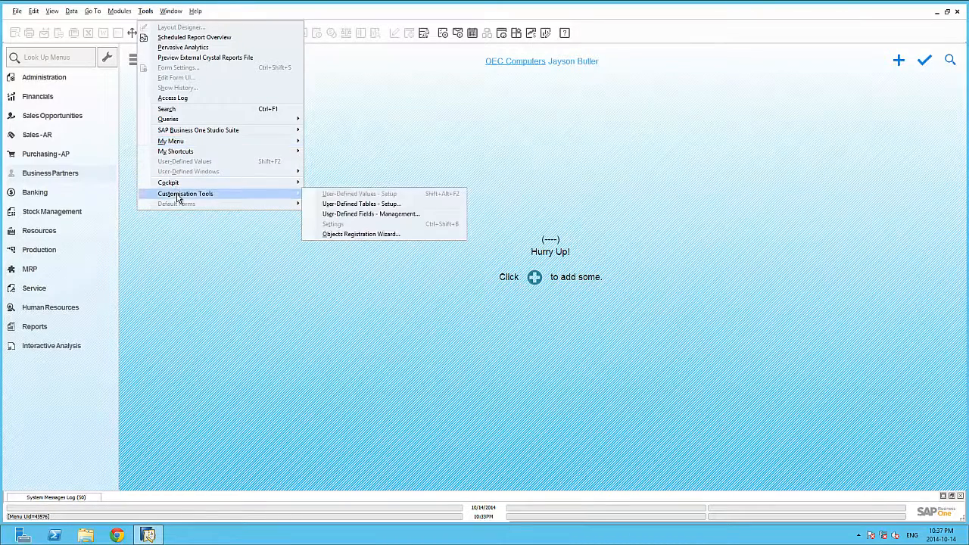
pyautogui.click(352, 215)
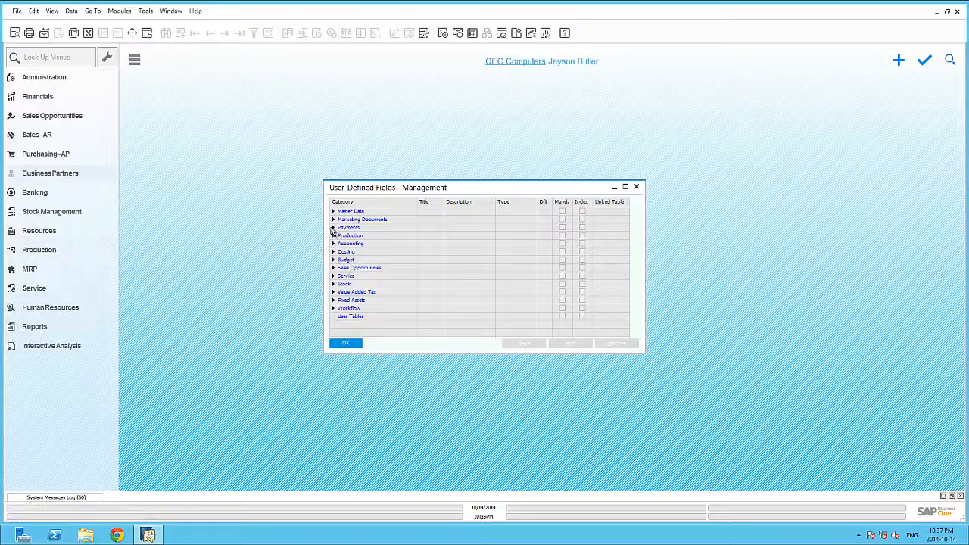
pyautogui.click(333, 219)
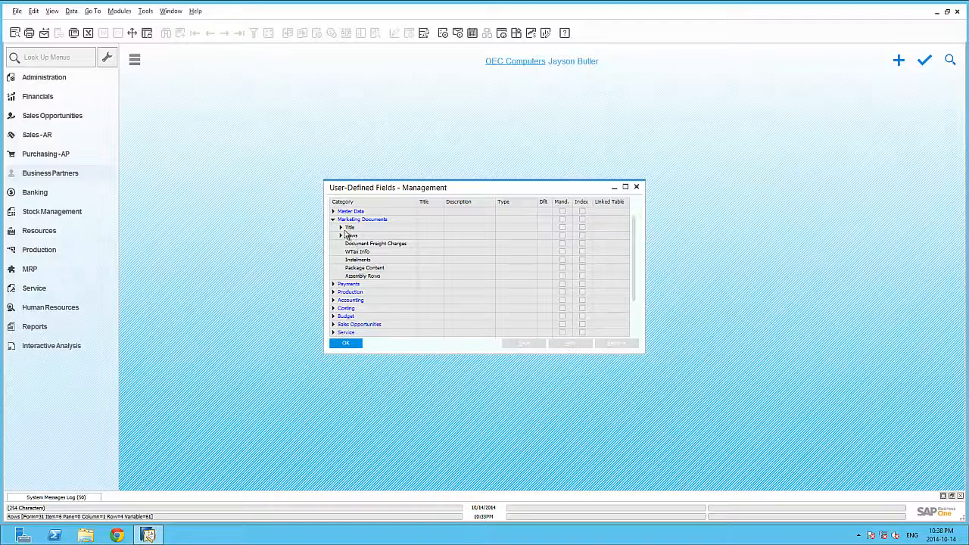
pyautogui.click(333, 220)
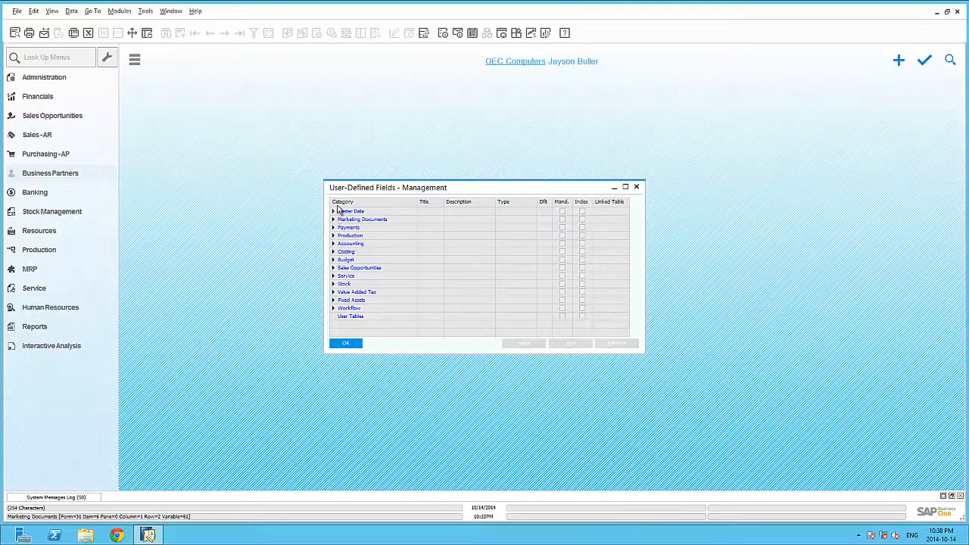
pyautogui.click(333, 213)
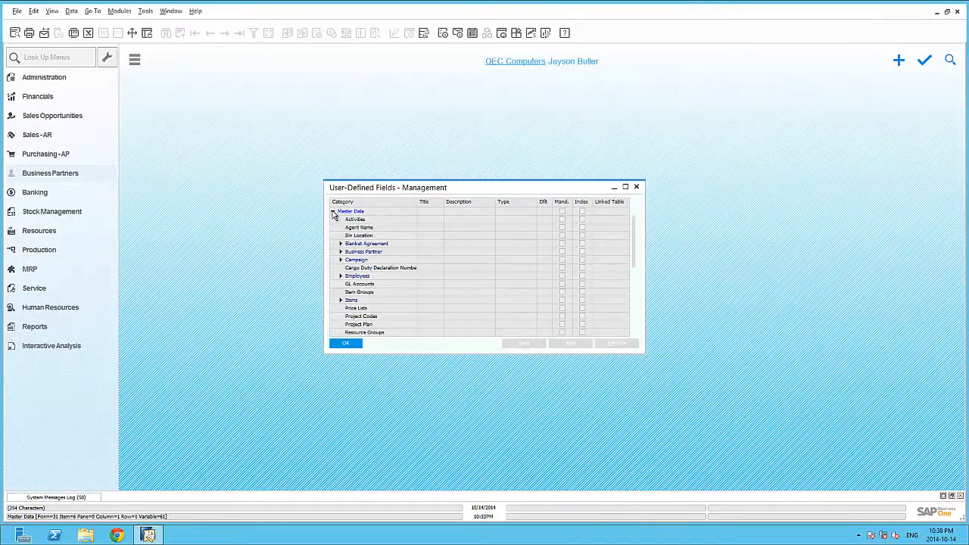
pyautogui.click(341, 252)
pyautogui.click(359, 260)
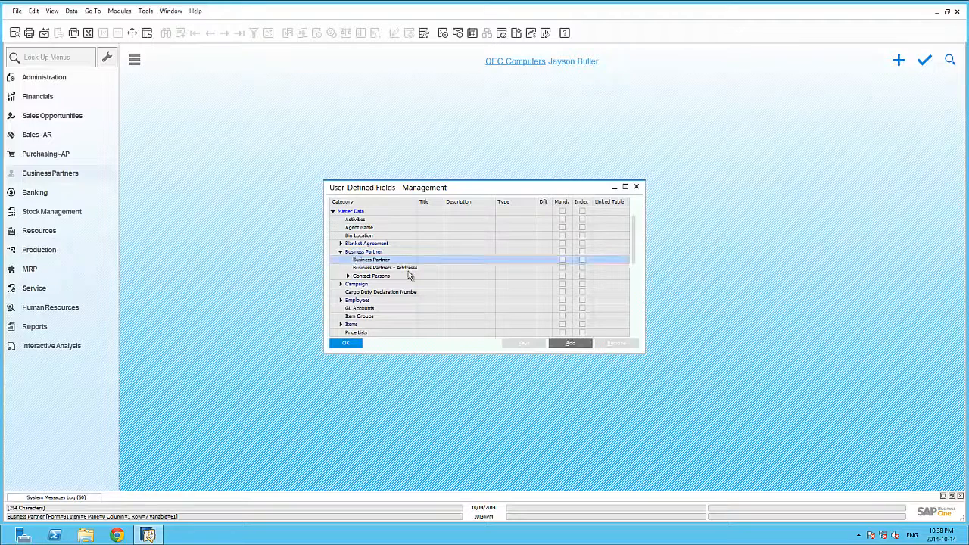
# Add an alphanumeric user-defined field titled BPIdCode, described as "BP ID Code", with length 10 and regular structure, accepting the database change.
pyautogui.click(577, 346)
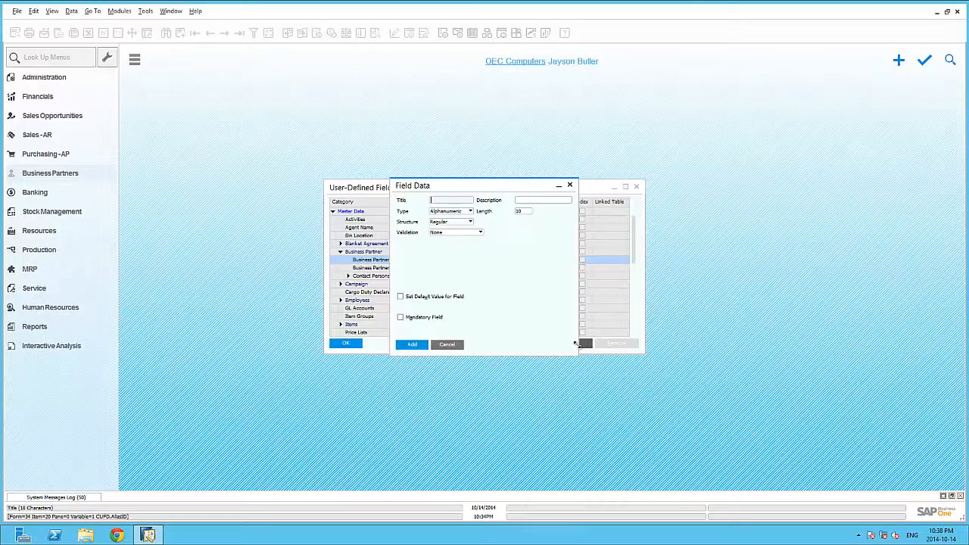
pyautogui.write('BF')
pyautogui.press('Tab')
pyautogui.write('BP')
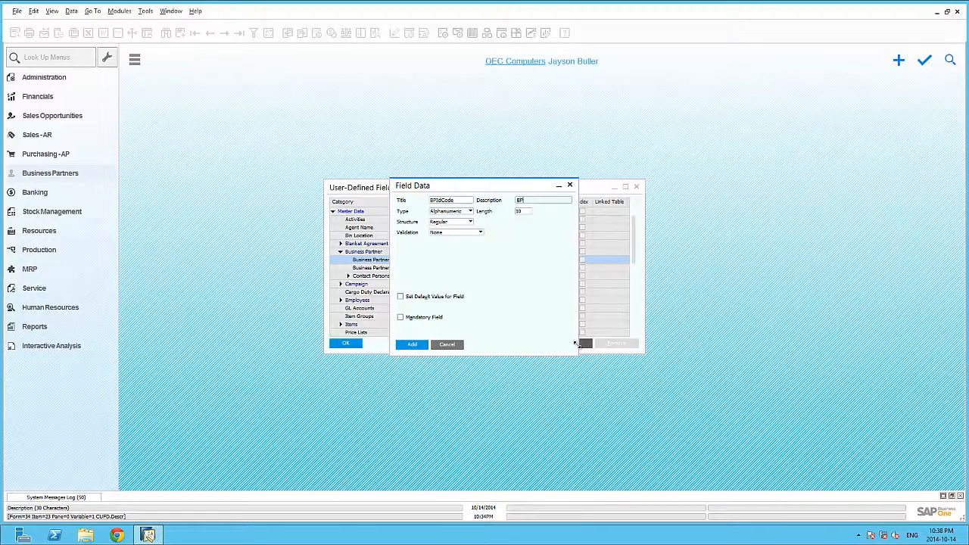
pyautogui.write(' ID COde')
pyautogui.click(464, 214)
pyautogui.click(464, 219)
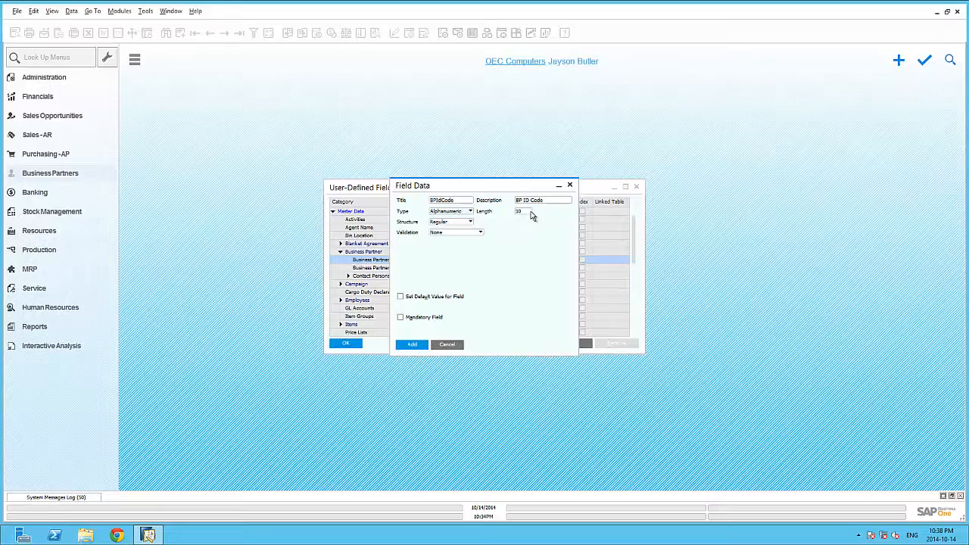
pyautogui.doubleClick(530, 211)
pyautogui.click(421, 348)
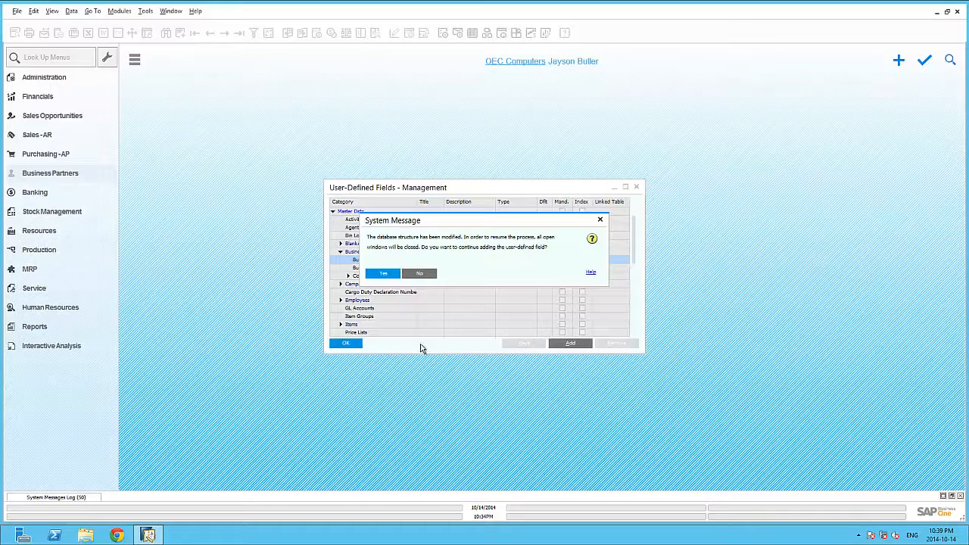
pyautogui.click(384, 274)
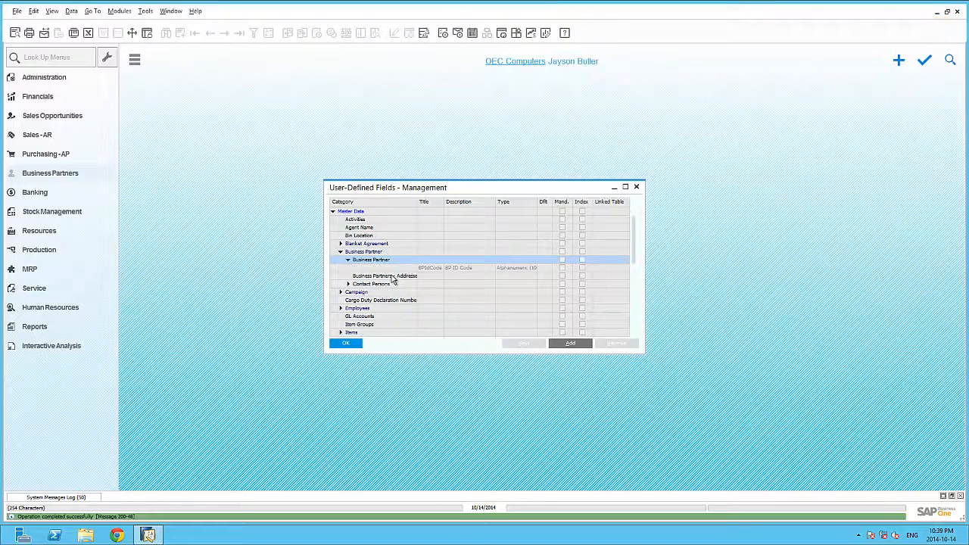
pyautogui.click(346, 343)
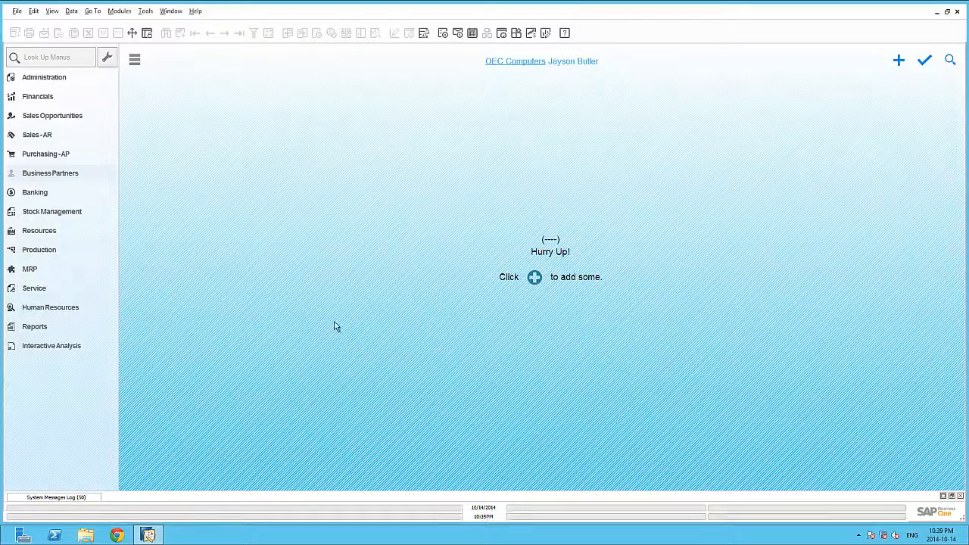
# Open Business Partner Master Data, expand its user-defined fields pane, and maximize the form.
pyautogui.click(91, 174)
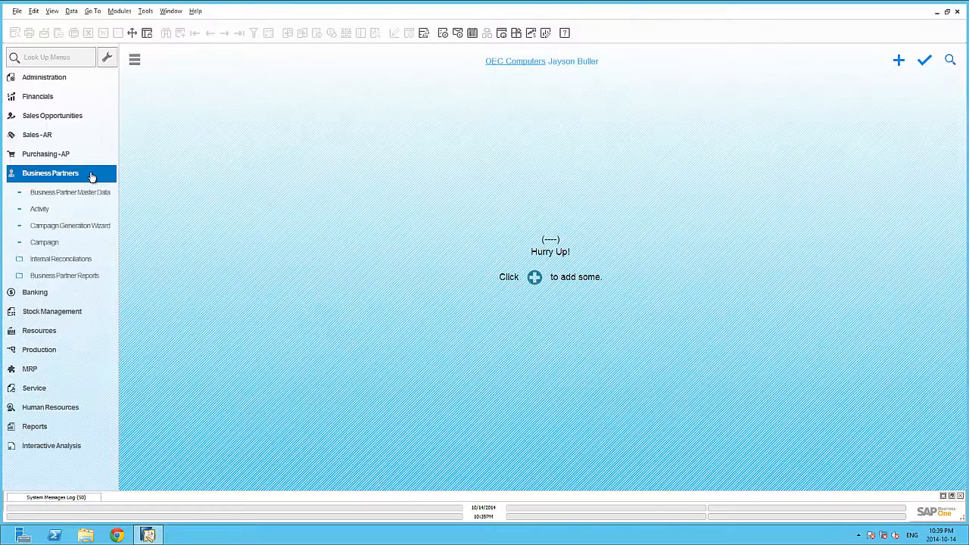
pyautogui.click(87, 193)
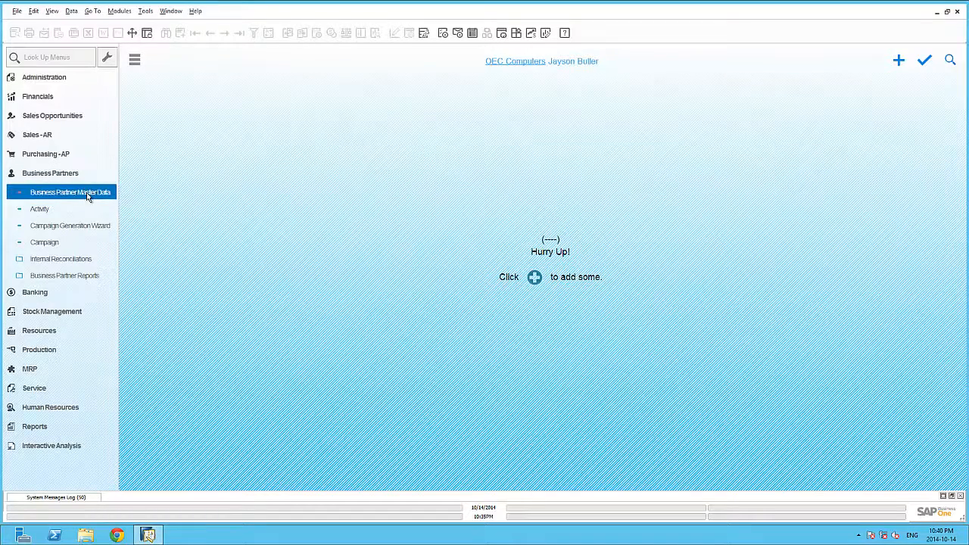
pyautogui.click(51, 11)
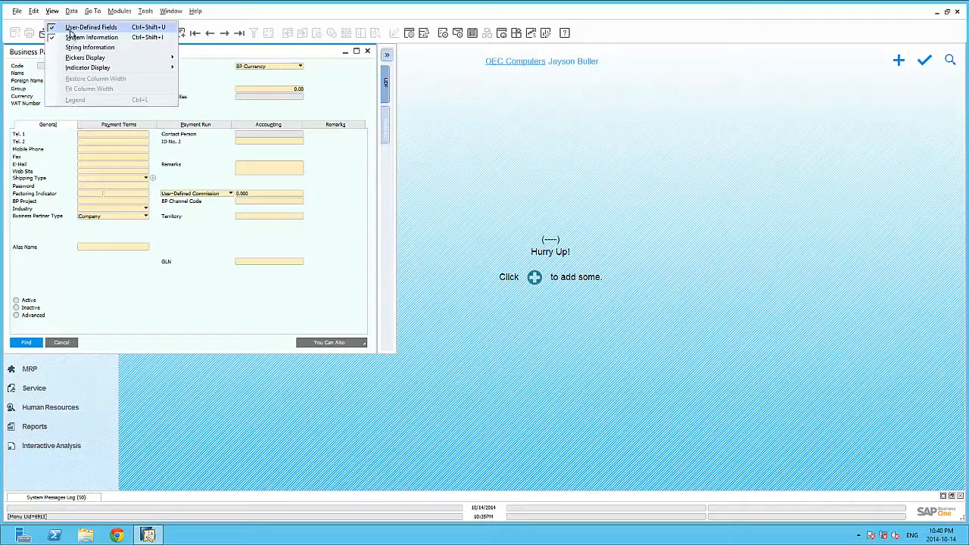
pyautogui.click(356, 74)
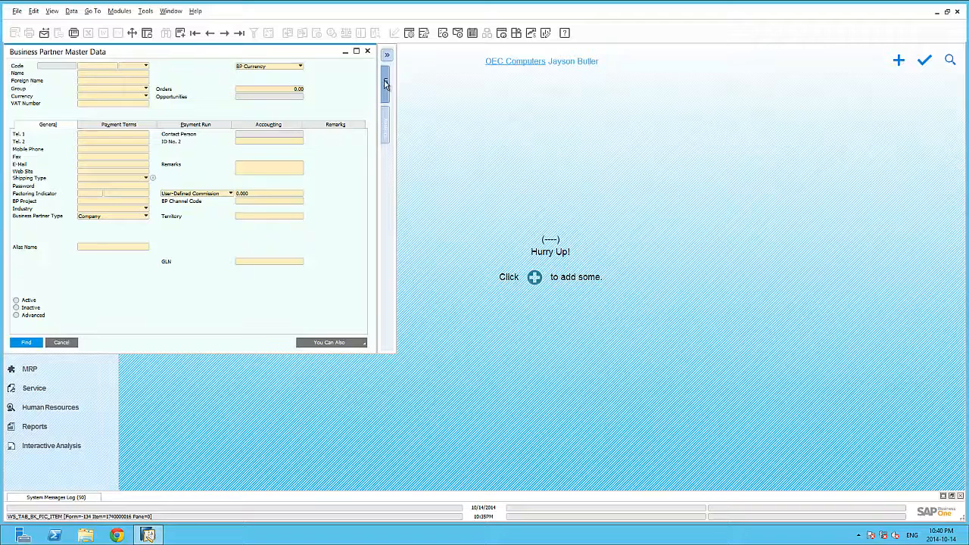
pyautogui.click(387, 81)
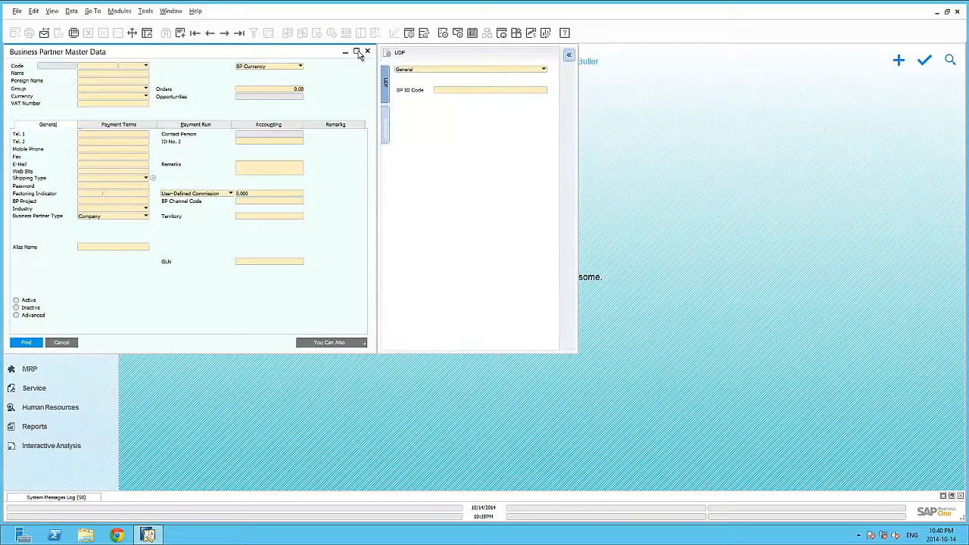
pyautogui.click(356, 50)
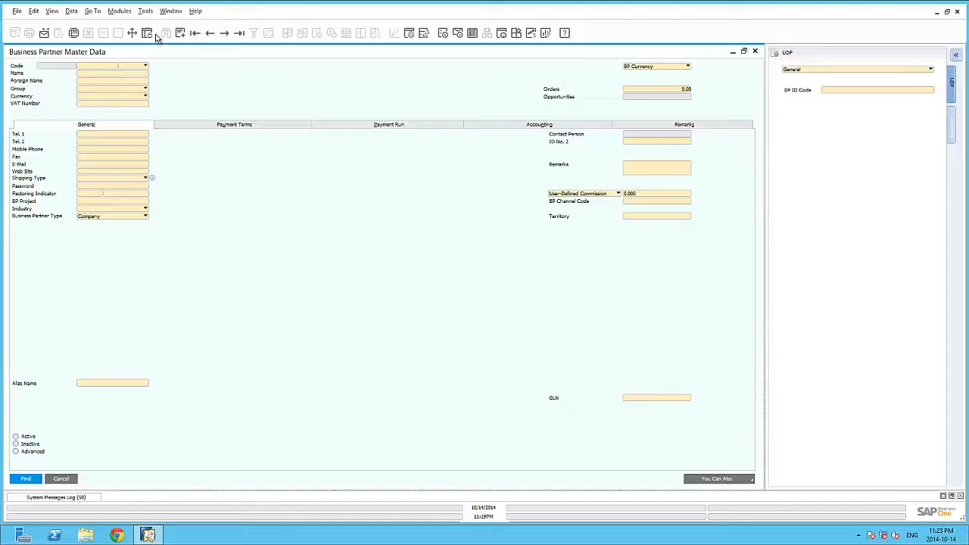
# Enter UI Edit Mode for the Business Partner Master Data form and move the BP ID Code field beneath Territory on its General tab.
pyautogui.click(145, 11)
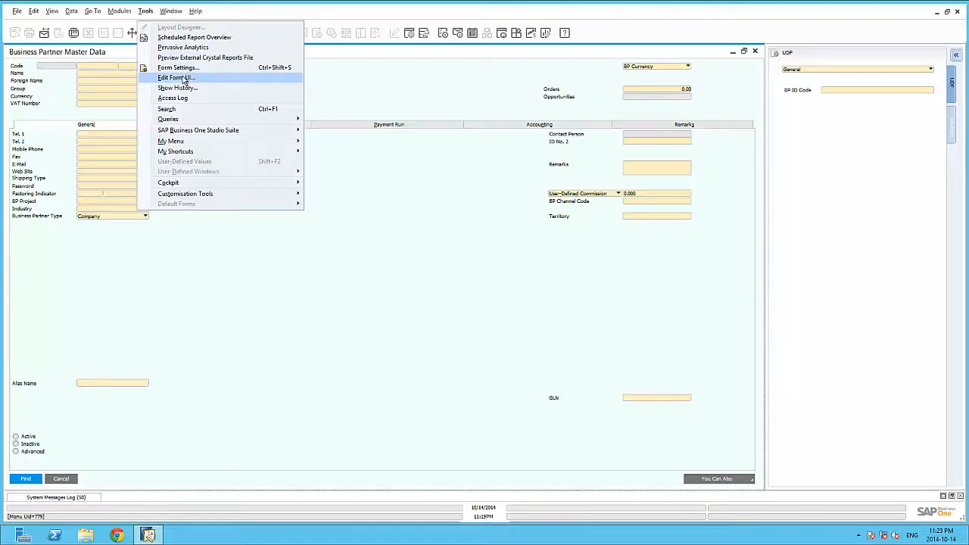
pyautogui.click(184, 78)
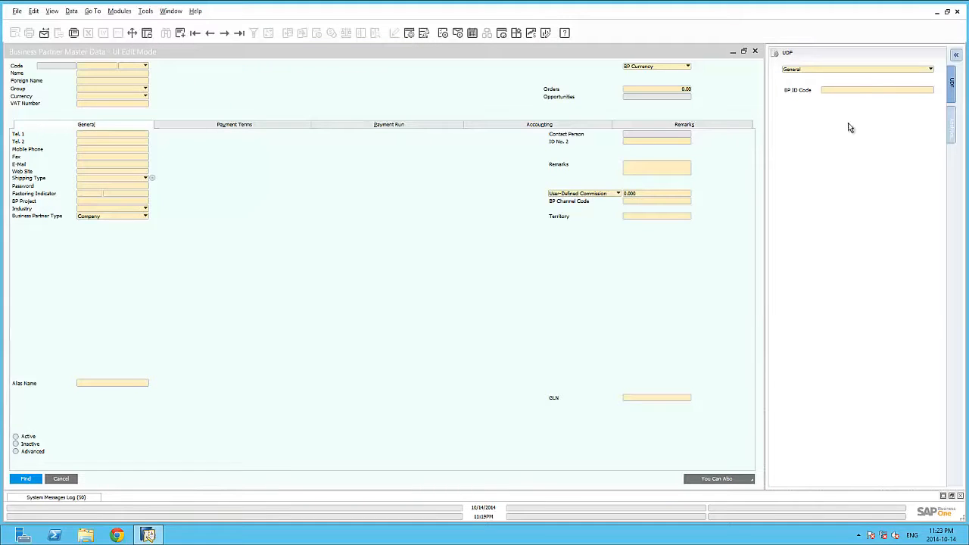
pyautogui.moveTo(848, 89)
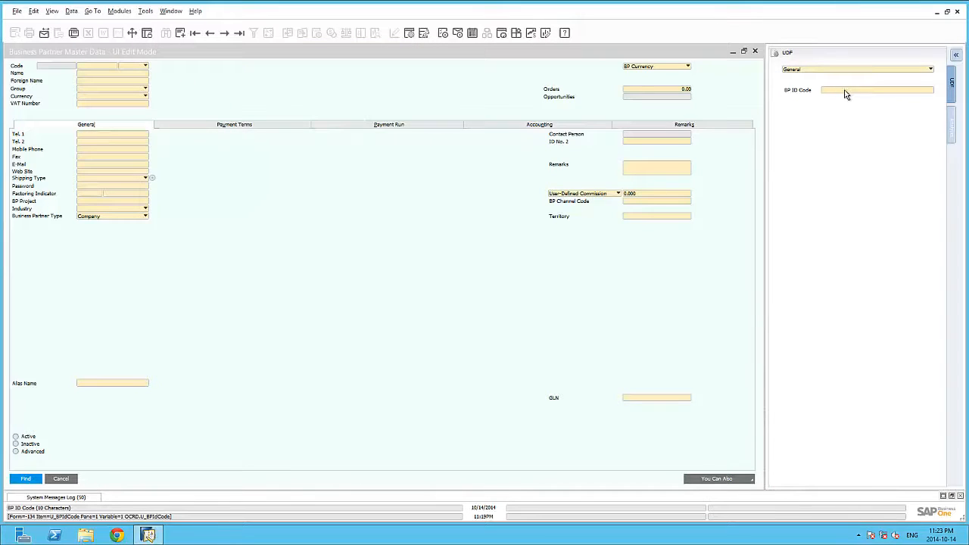
pyautogui.moveTo(846, 94); pyautogui.dragTo(613, 226)
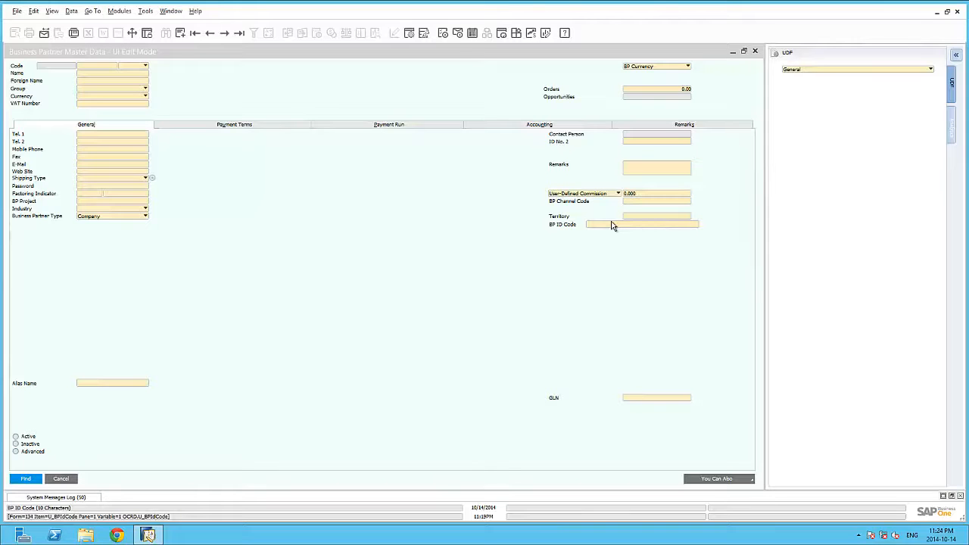
# Disable the VAT Number field and hide the Foreign Name and ID No. 2 fields on the form.
pyautogui.rightClick(126, 108)
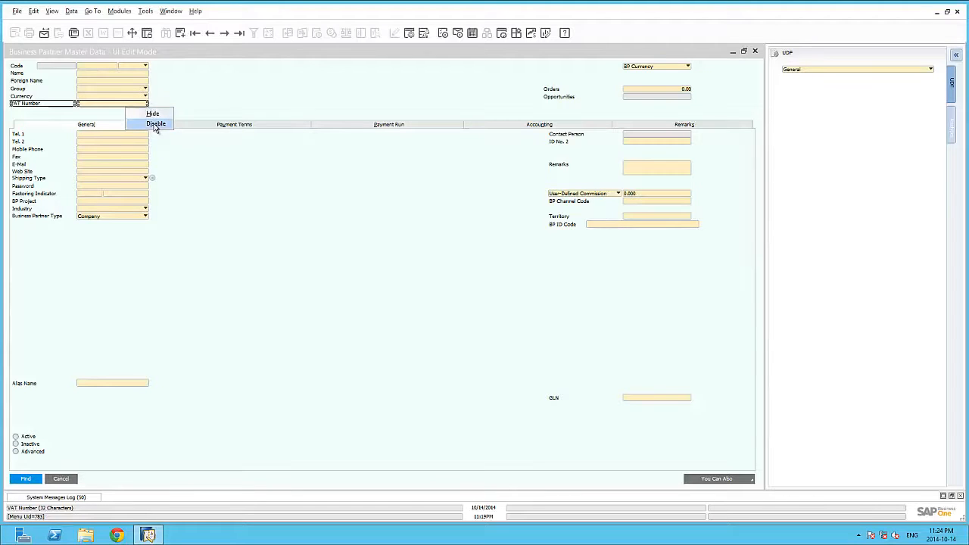
pyautogui.click(155, 126)
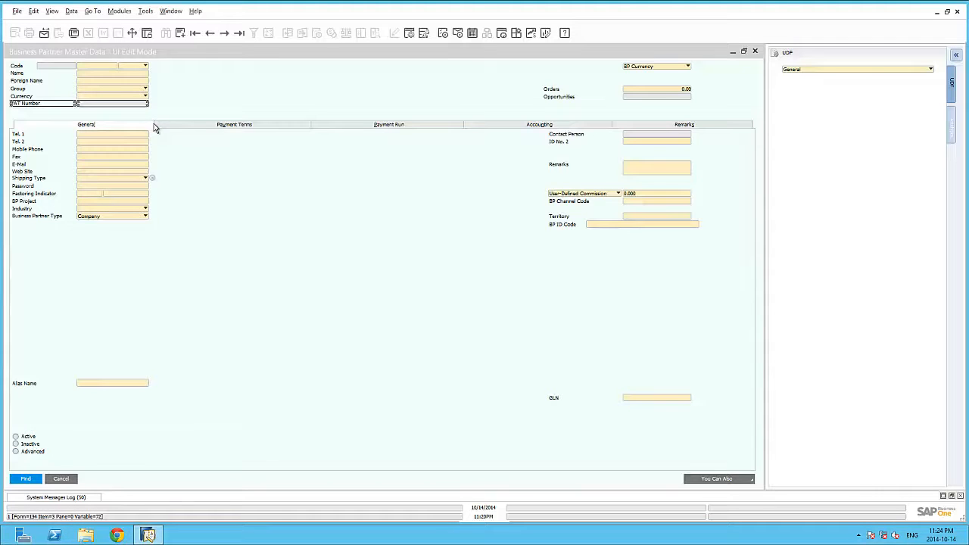
pyautogui.rightClick(112, 85)
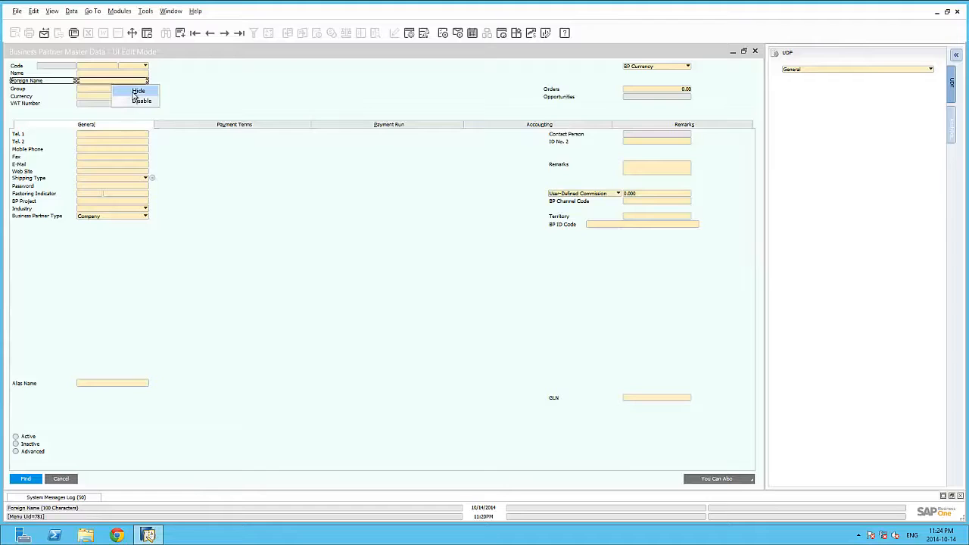
pyautogui.click(136, 92)
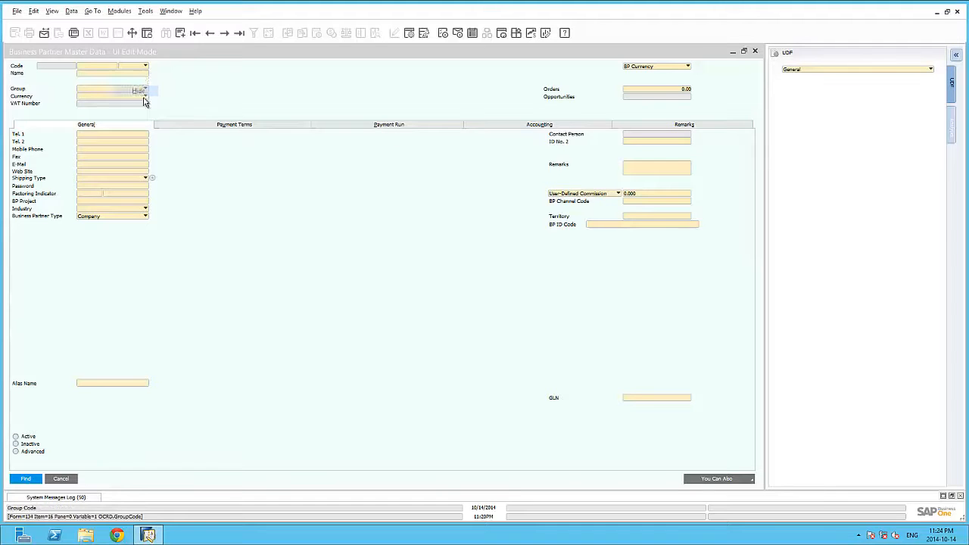
pyautogui.rightClick(645, 143)
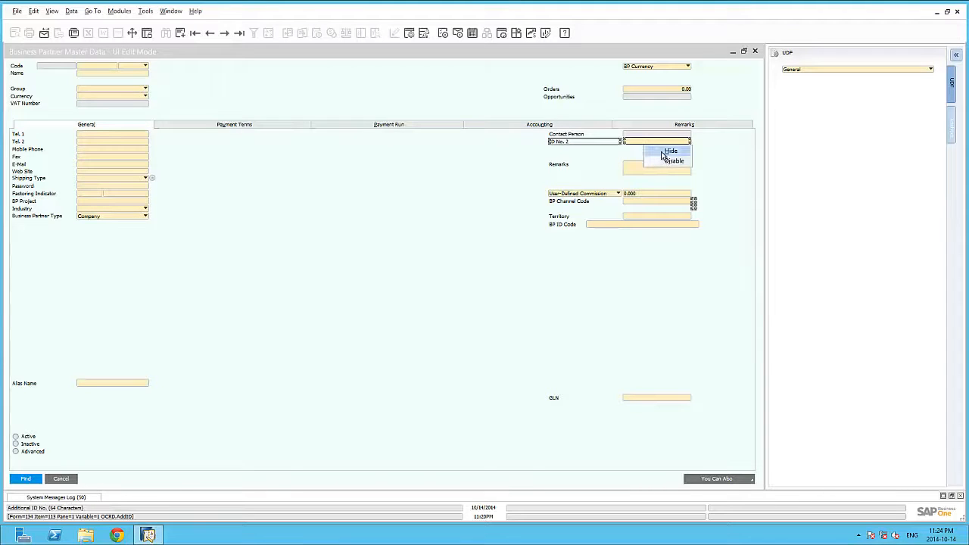
pyautogui.click(663, 151)
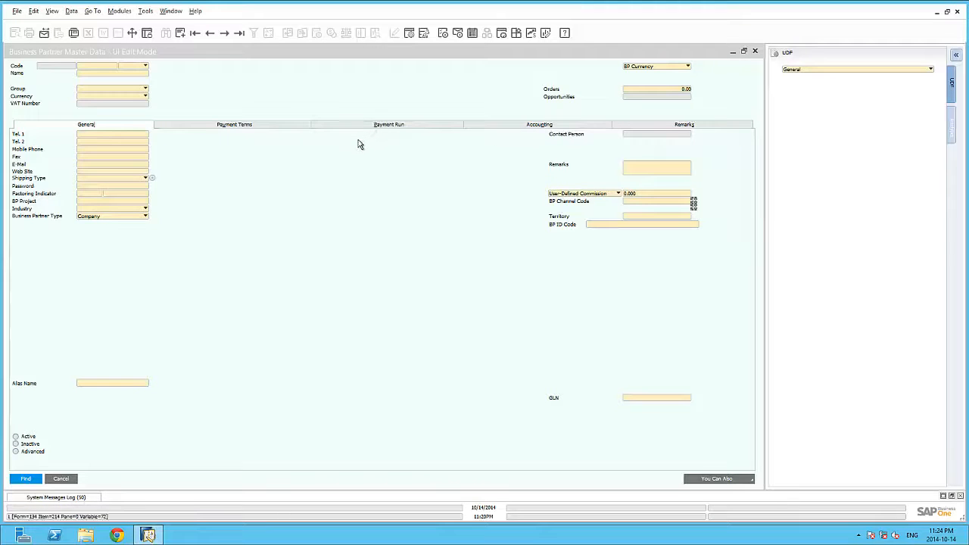
# Make the Accounting tab invisible through the UI elements in the form settings and accept the change.
pyautogui.click(409, 33)
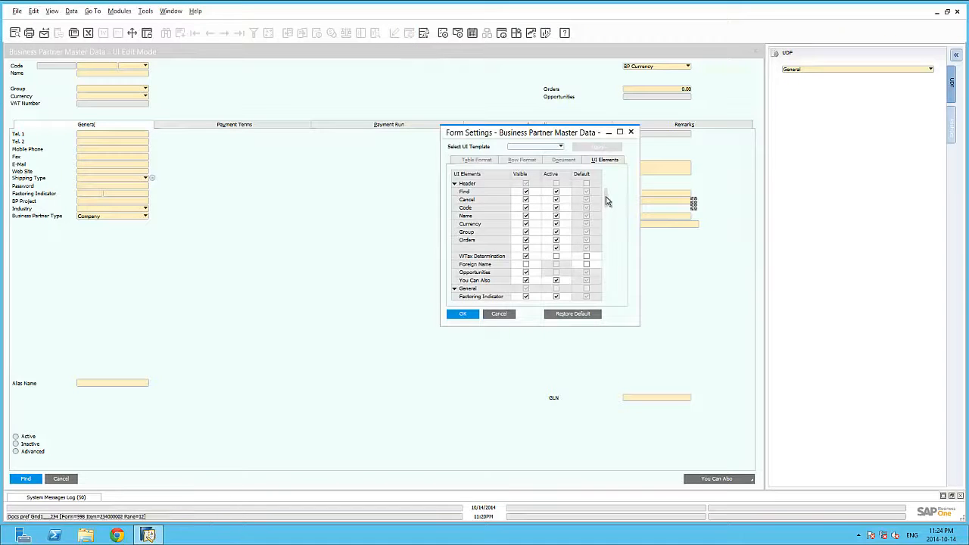
pyautogui.moveTo(605, 200); pyautogui.dragTo(599, 249)
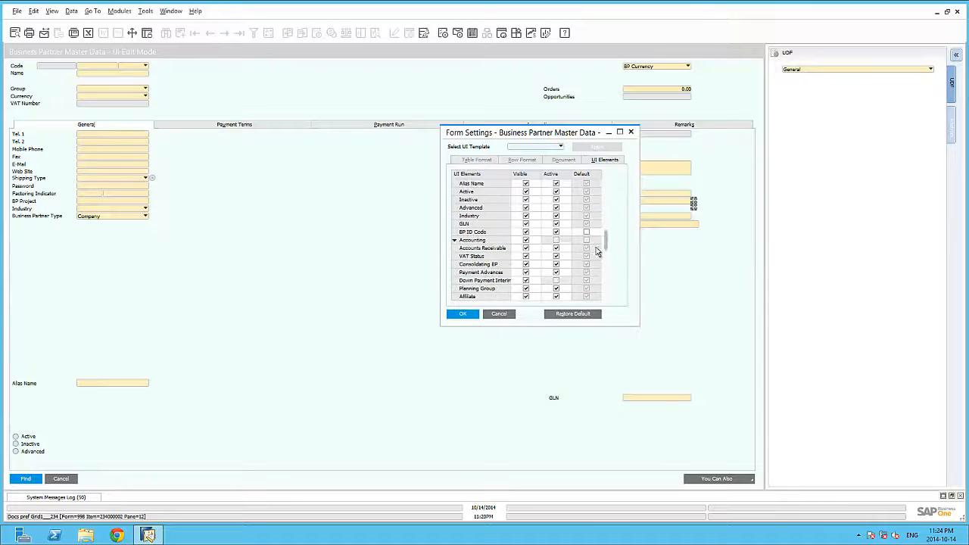
pyautogui.click(526, 240)
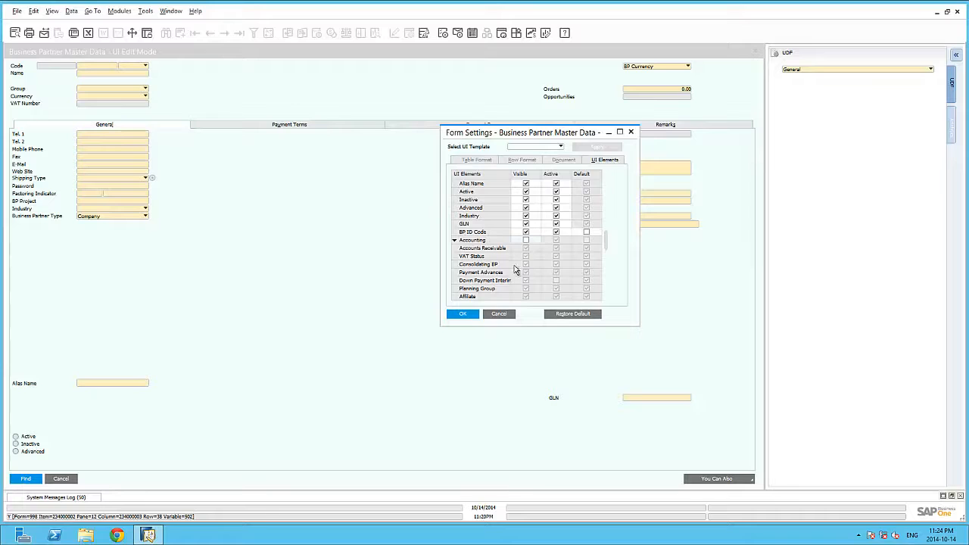
pyautogui.click(470, 315)
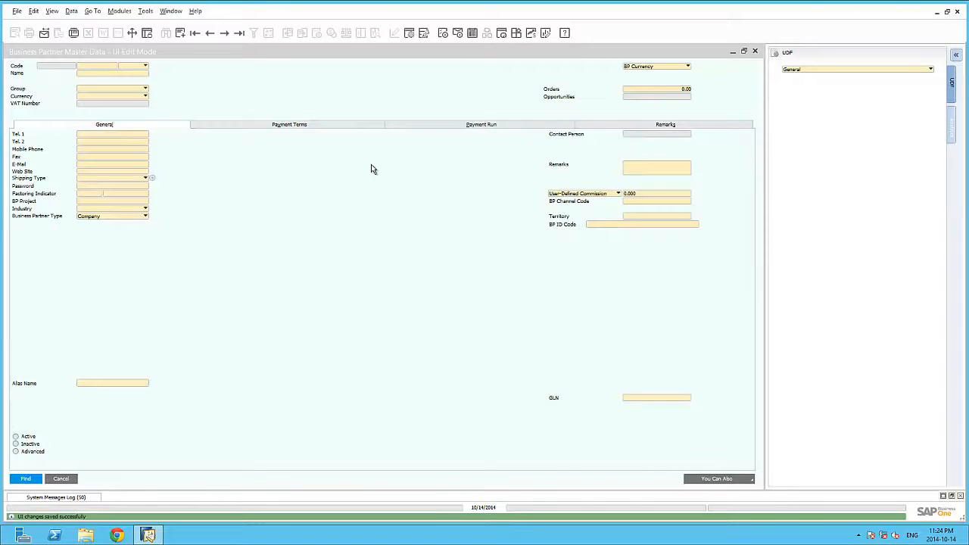
# Save the edited form layout and leave UI Edit Mode.
pyautogui.rightClick(349, 156)
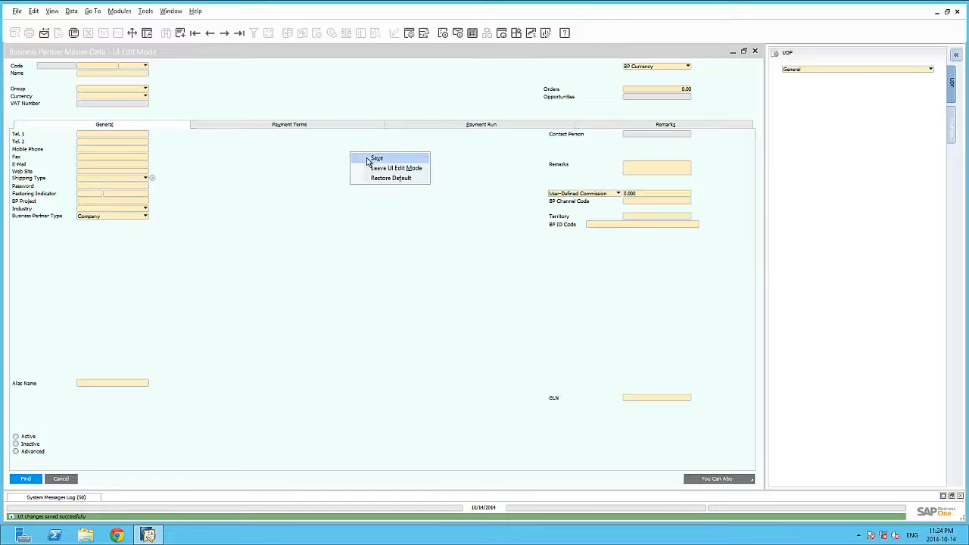
pyautogui.click(368, 159)
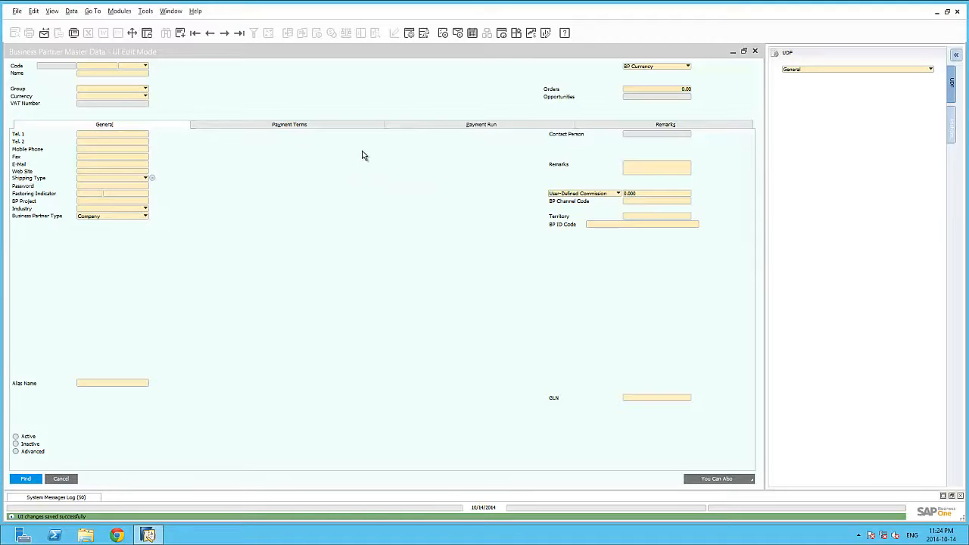
pyautogui.rightClick(362, 155)
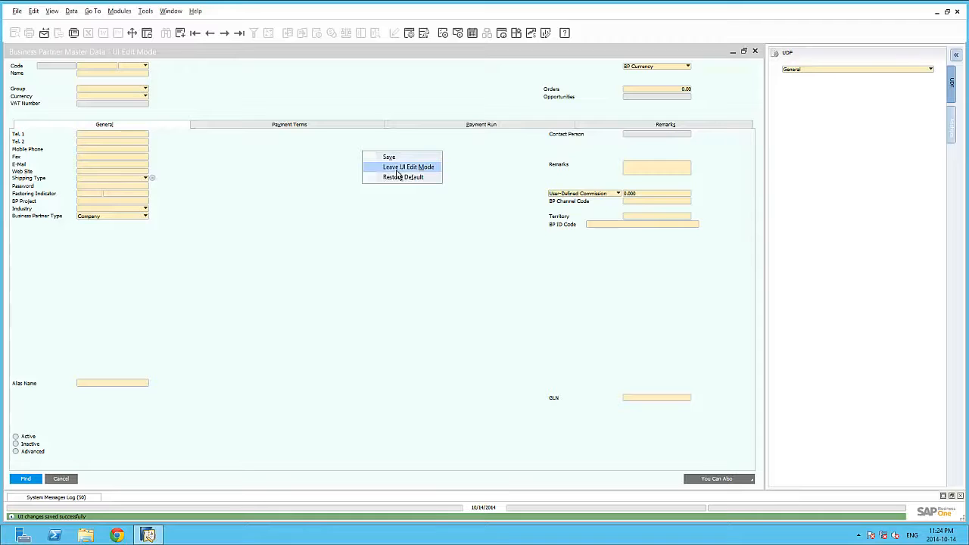
pyautogui.click(398, 167)
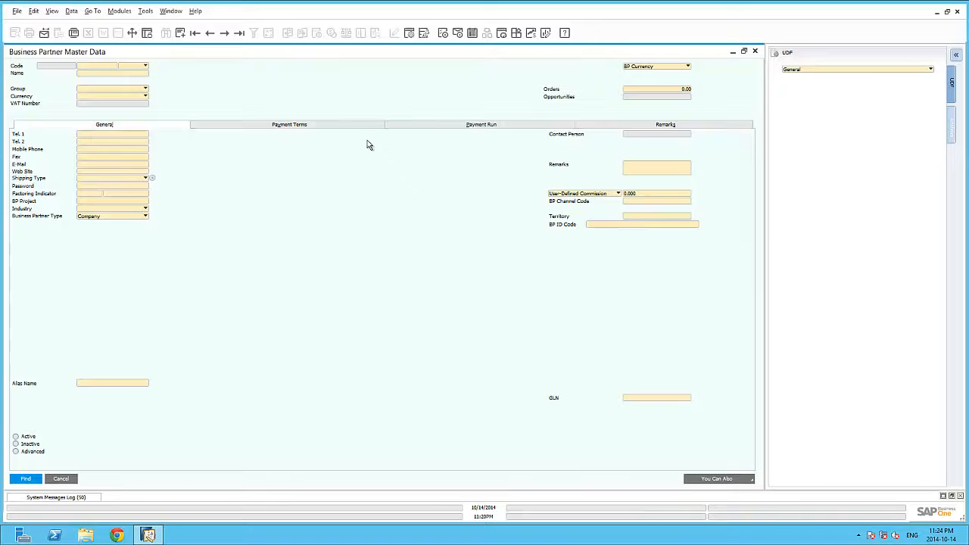
# Display the first business partner record to check the customised layout, and close the form.
pyautogui.click(197, 35)
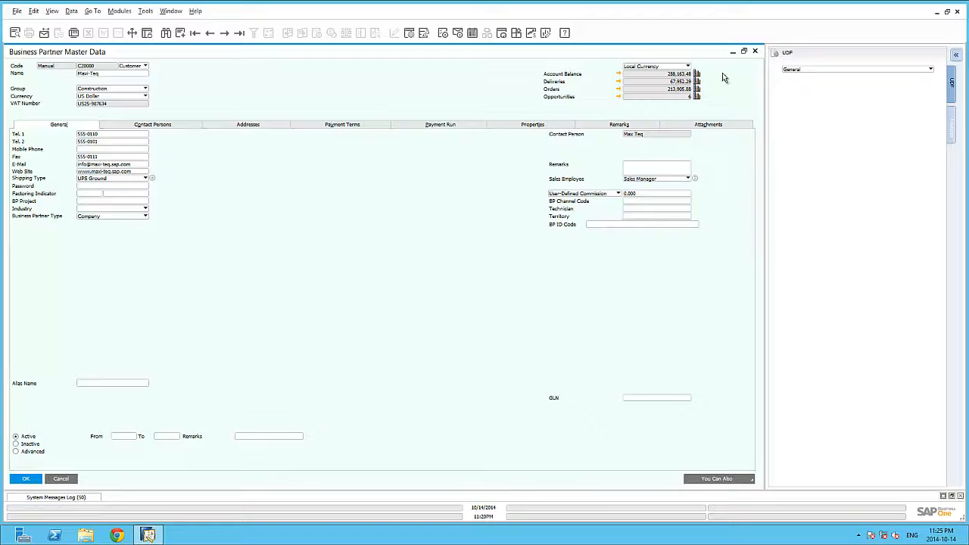
pyautogui.click(754, 52)
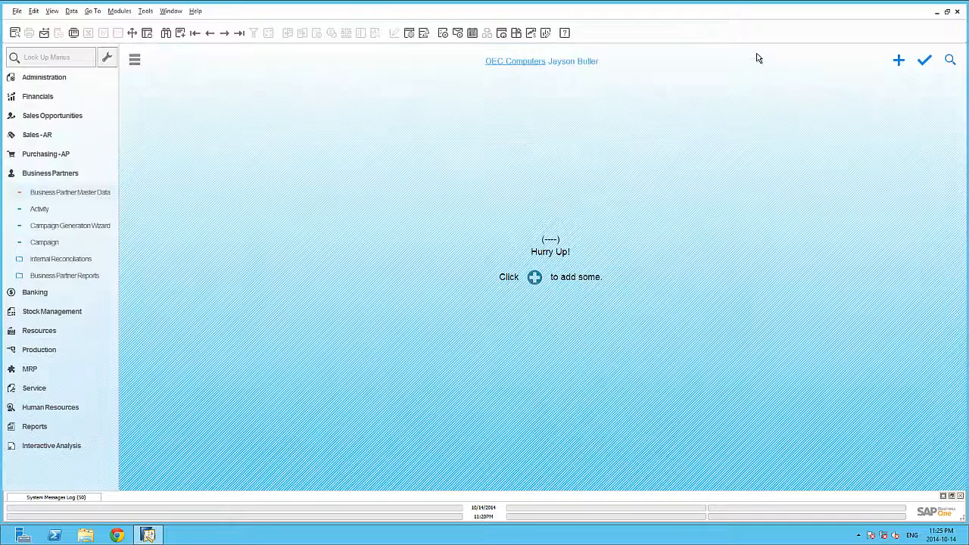
# Open the UI Configuration Template under Administration > Utilities and review the forms and assigned users of the MyUI template.
pyautogui.click(77, 79)
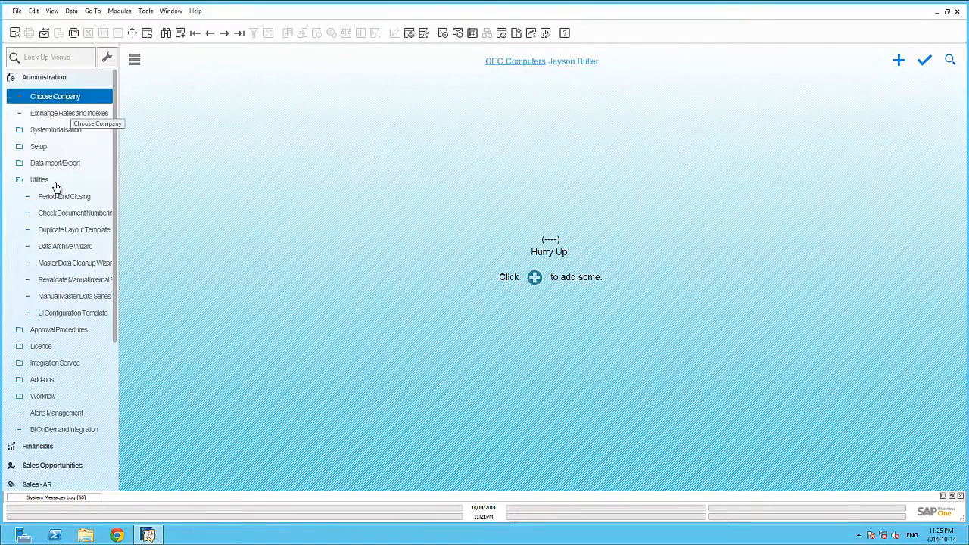
pyautogui.click(81, 315)
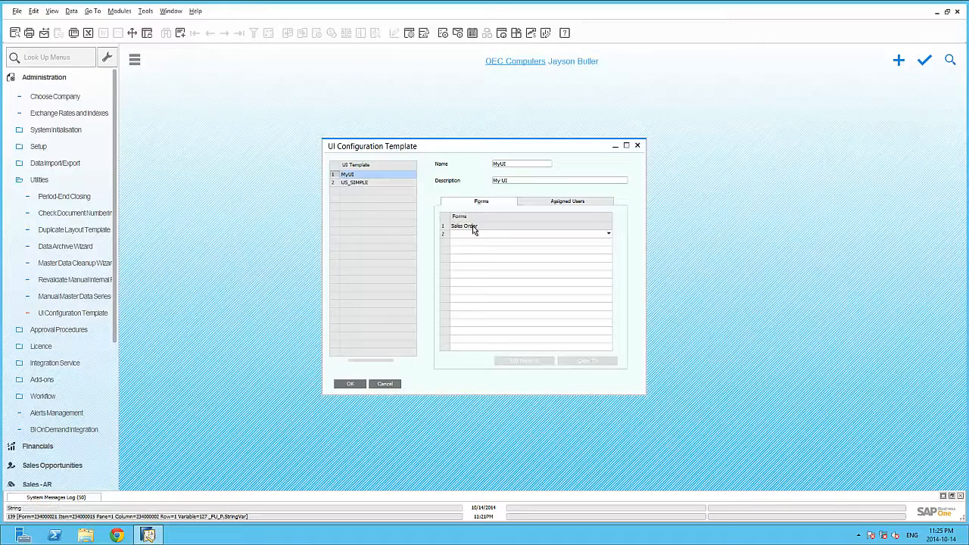
pyautogui.click(569, 203)
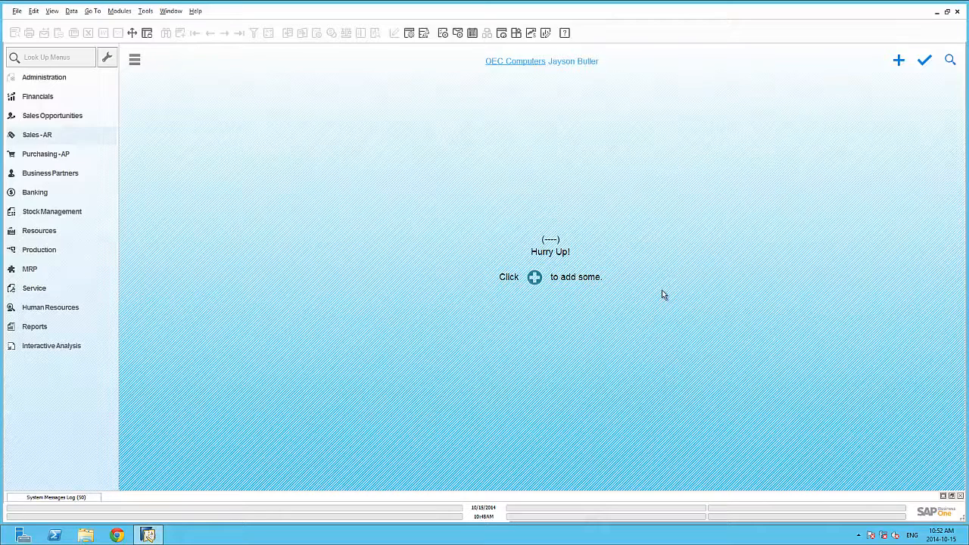
# Open a new AR Invoice for customer C40000, Earthshaker Corporation, to examine the default Document Date, and cancel the invoice.
pyautogui.click(71, 141)
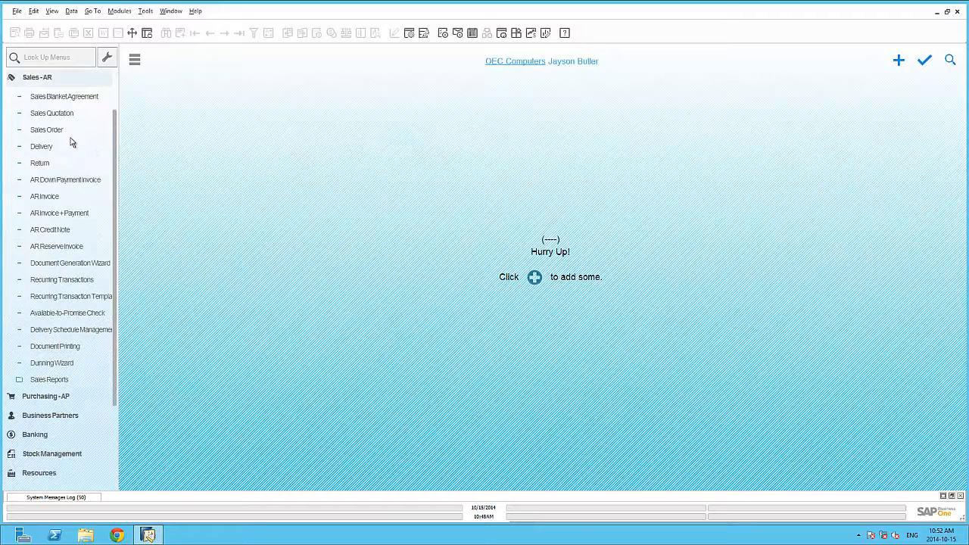
pyautogui.click(69, 196)
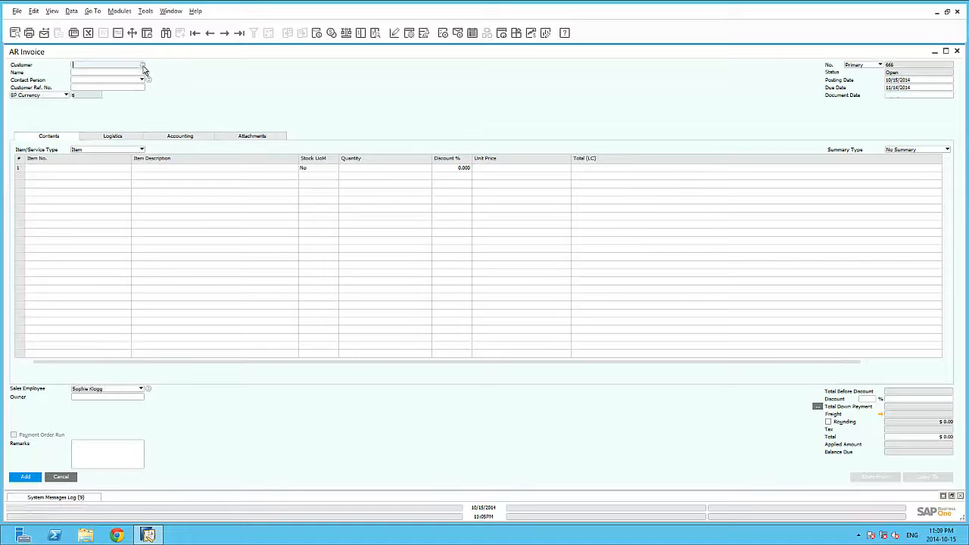
pyautogui.click(143, 66)
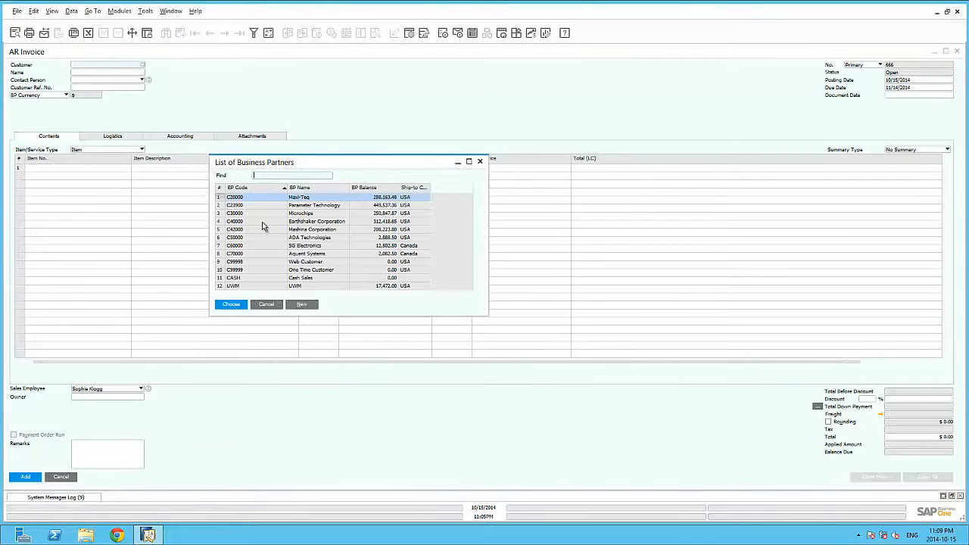
pyautogui.click(262, 224)
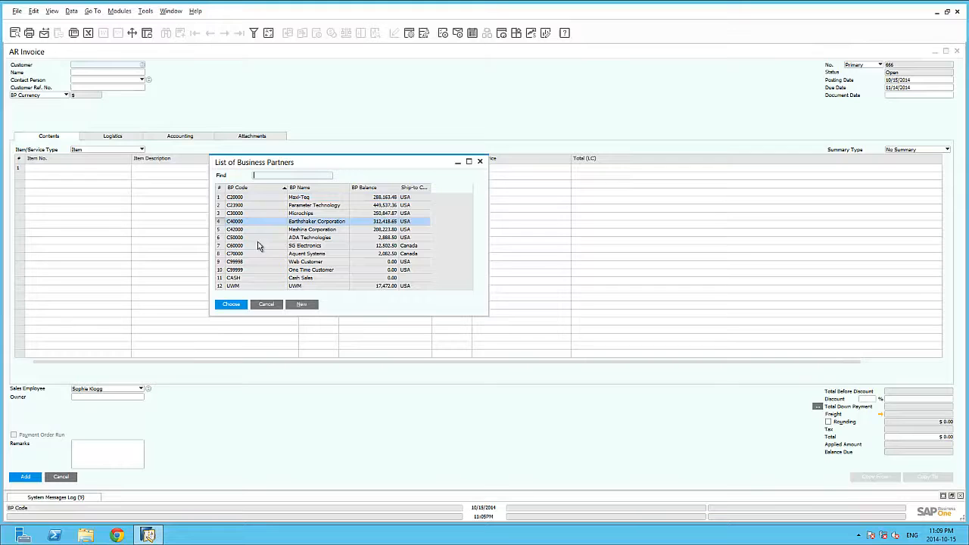
pyautogui.click(231, 305)
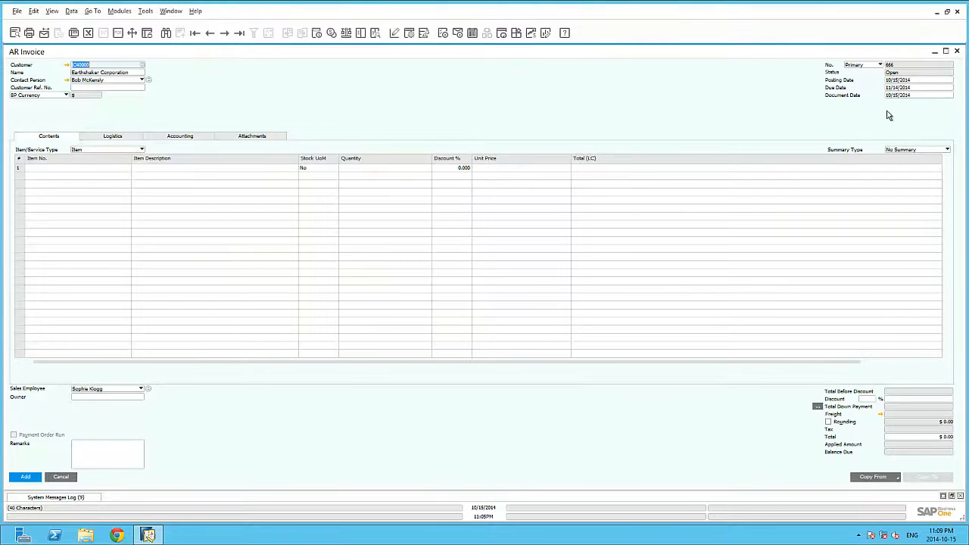
pyautogui.click(914, 97)
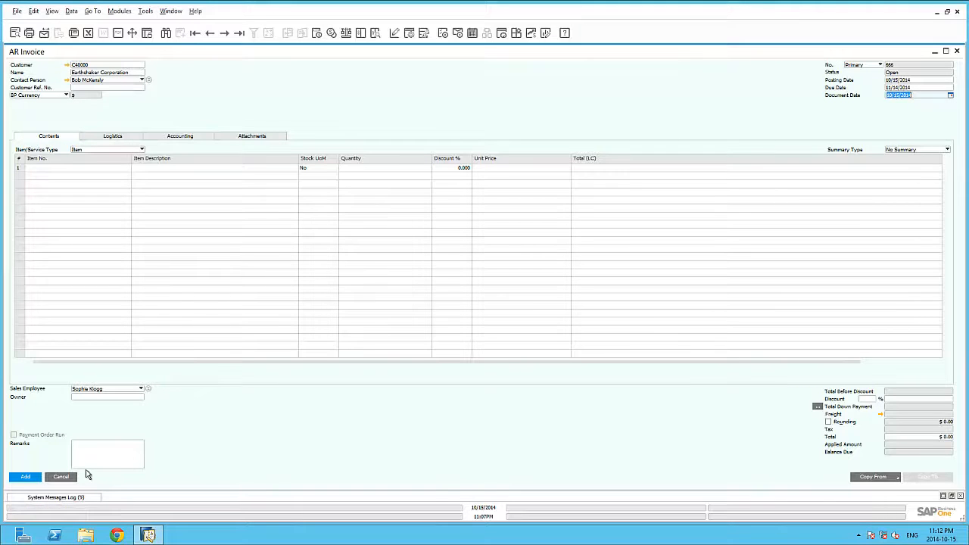
pyautogui.click(60, 479)
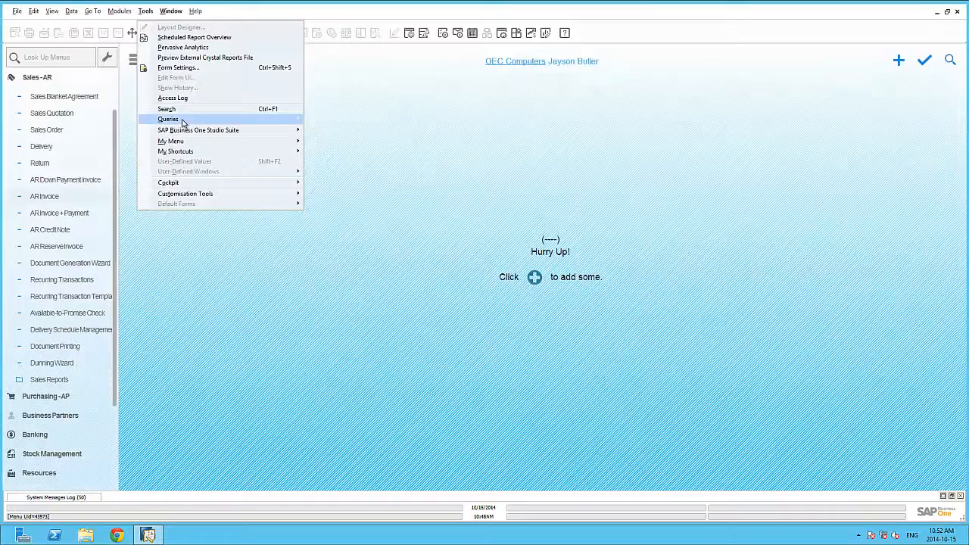
# Open the Blank Date query from the FMS category in Query Manager to review its SQL statement, and close the query.
pyautogui.moveTo(217, 121)
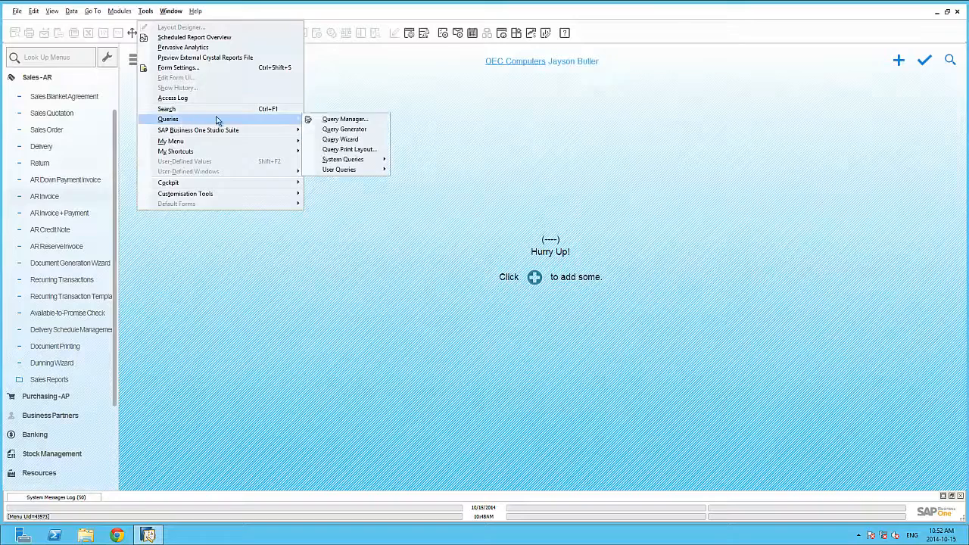
pyautogui.click(333, 124)
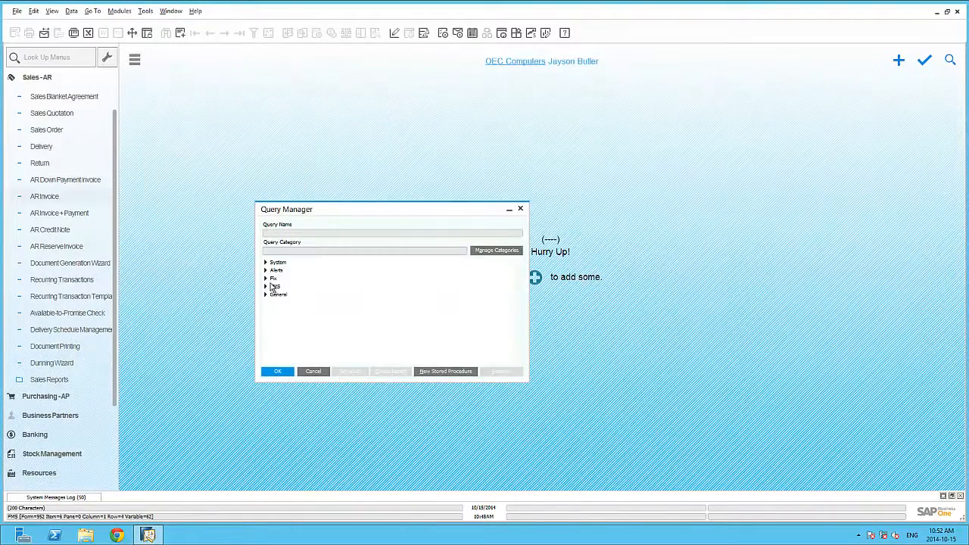
pyautogui.click(266, 287)
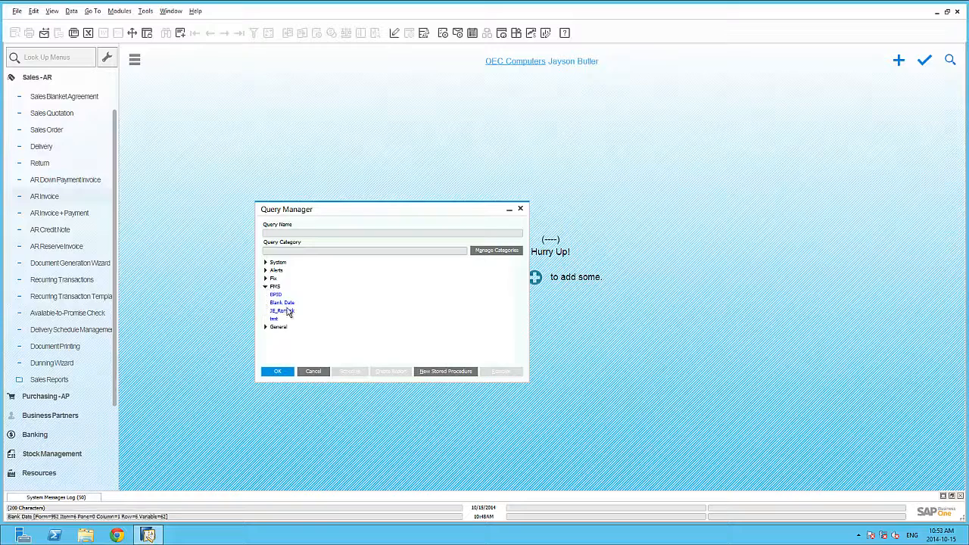
pyautogui.click(288, 303)
pyautogui.doubleClick(289, 304)
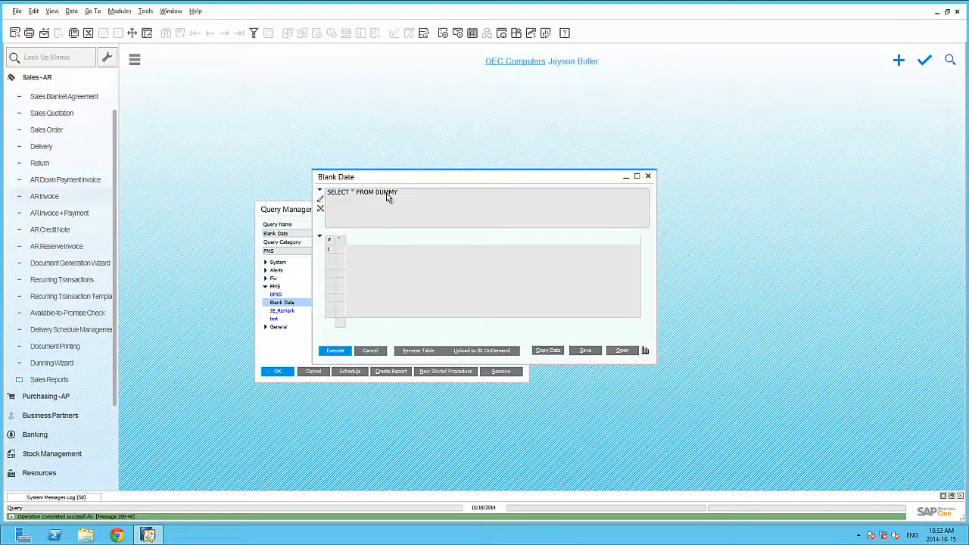
pyautogui.click(369, 350)
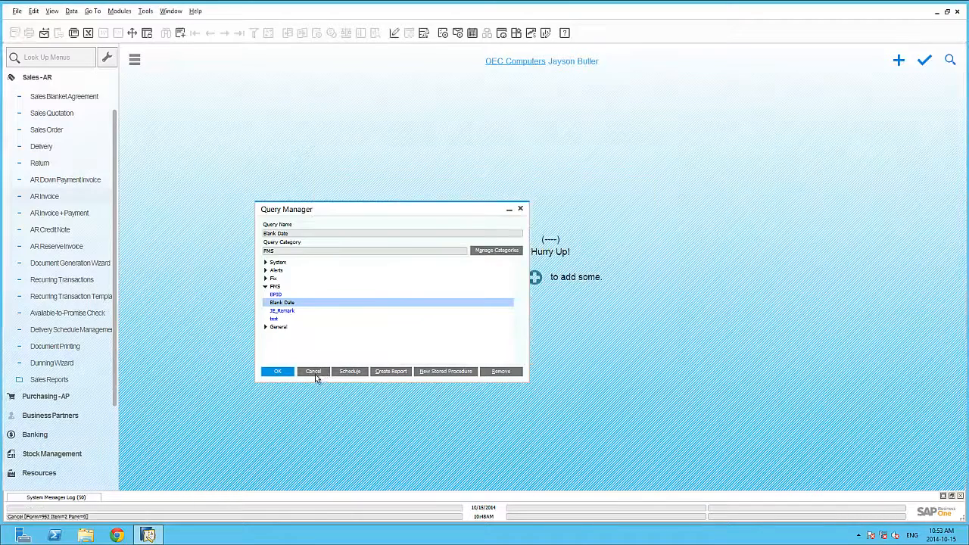
# In a new AR Invoice, assign the saved query Blank Date from the FMS category to the Document Date field's user-defined values.
pyautogui.click(315, 372)
pyautogui.click(82, 197)
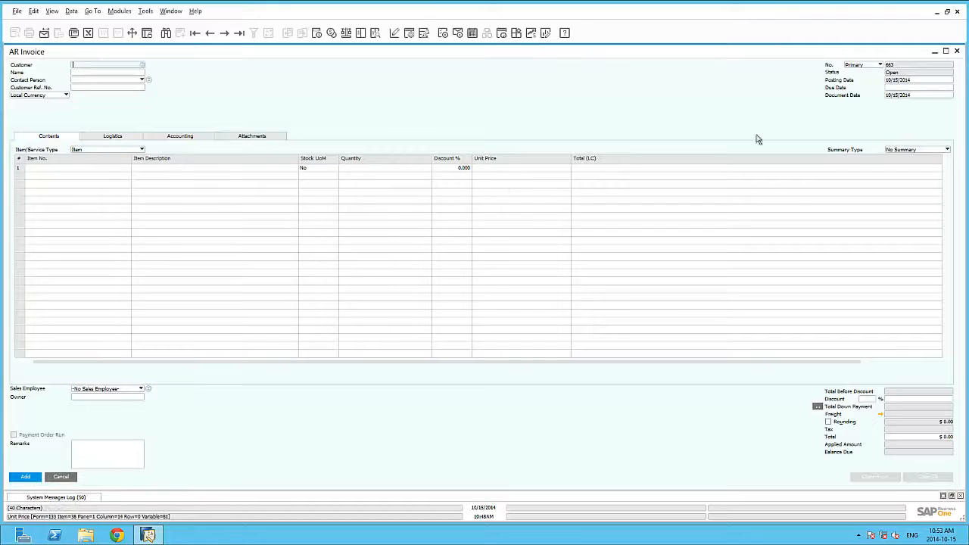
pyautogui.click(914, 96)
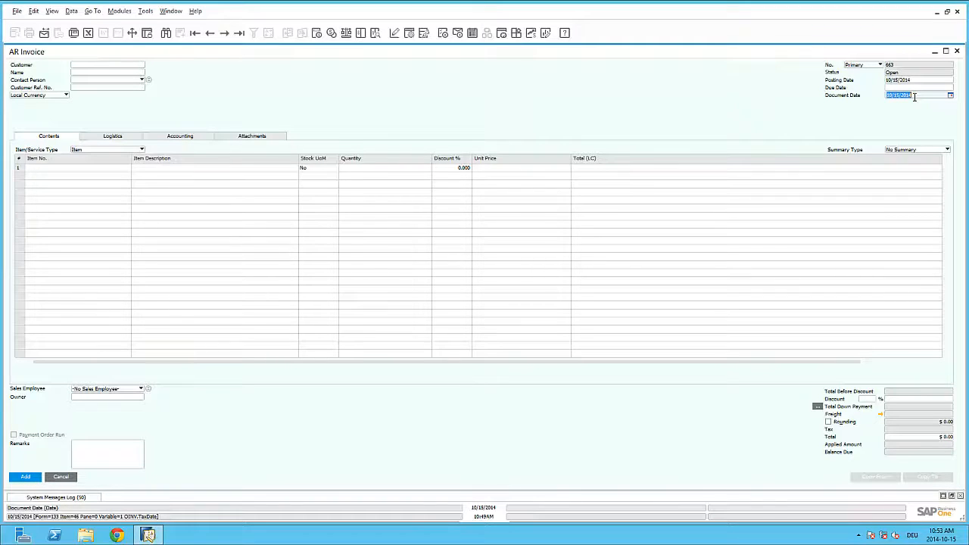
pyautogui.hotkey('alt', 'shift', 'F2')
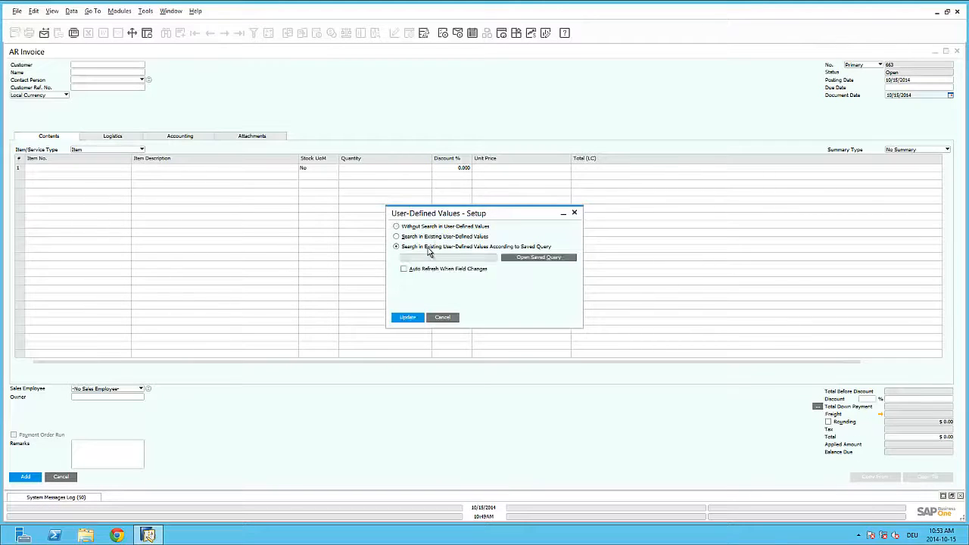
pyautogui.click(538, 257)
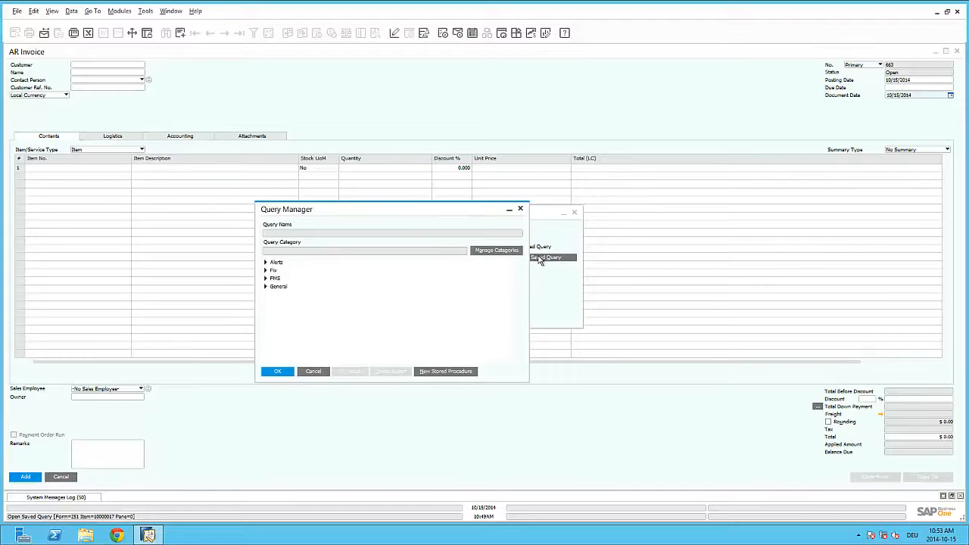
pyautogui.click(265, 279)
pyautogui.doubleClick(278, 293)
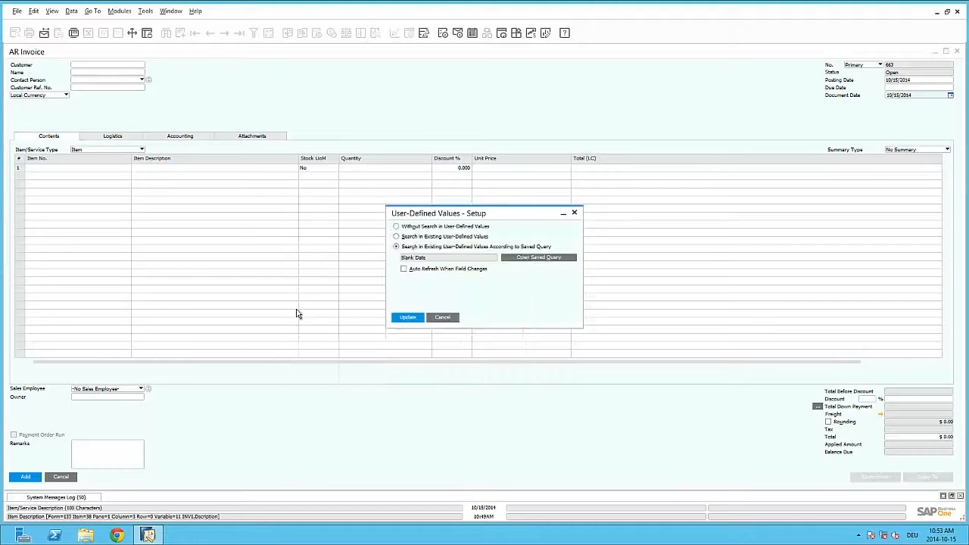
# Set the Document Date's user-defined value to auto-refresh when Customer/Supplier No. changes, displaying saved values, and save the setup.
pyautogui.click(405, 269)
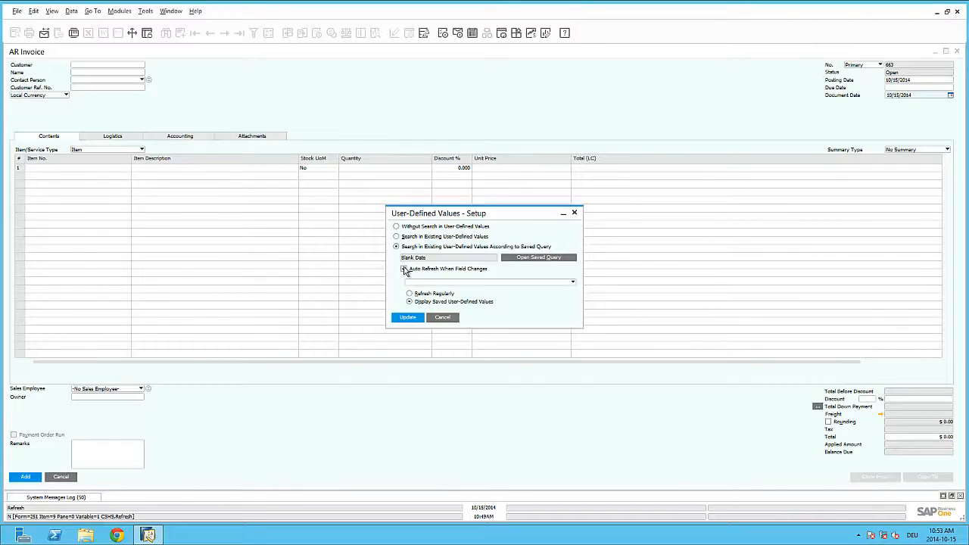
pyautogui.click(420, 282)
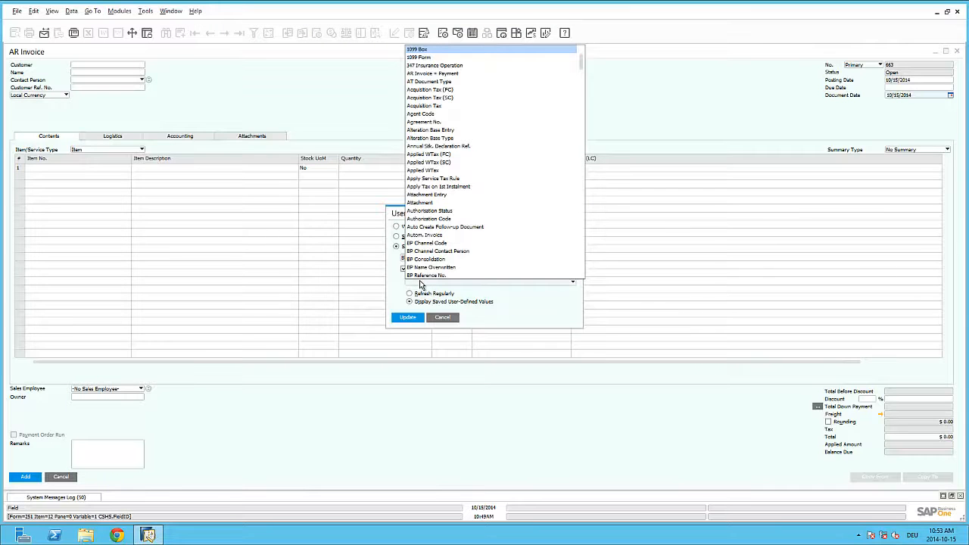
pyautogui.scroll(-10, 452, 257)
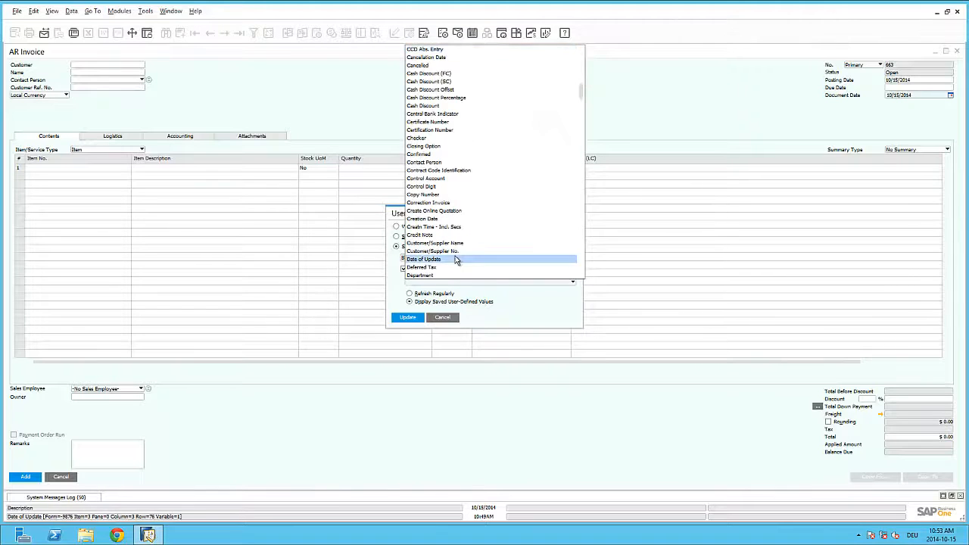
pyautogui.click(453, 251)
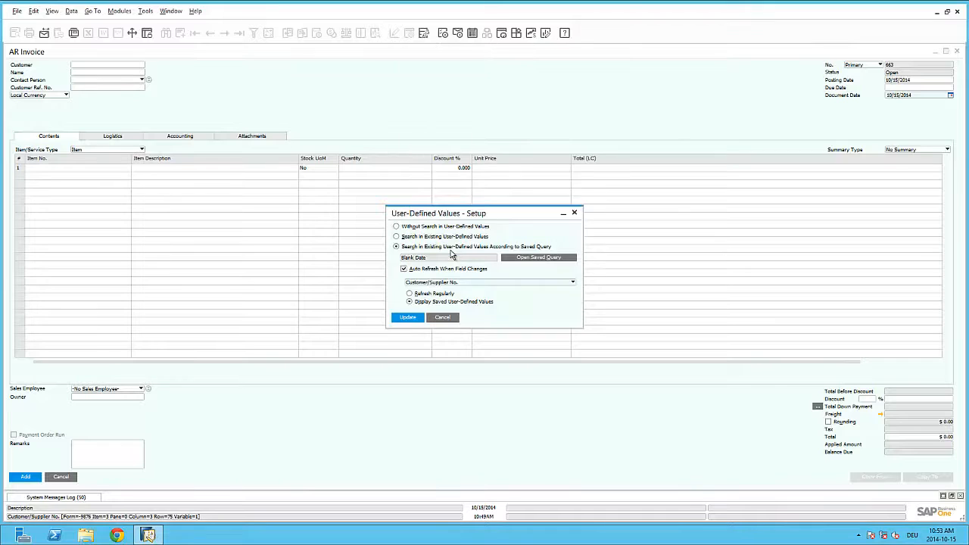
pyautogui.click(408, 318)
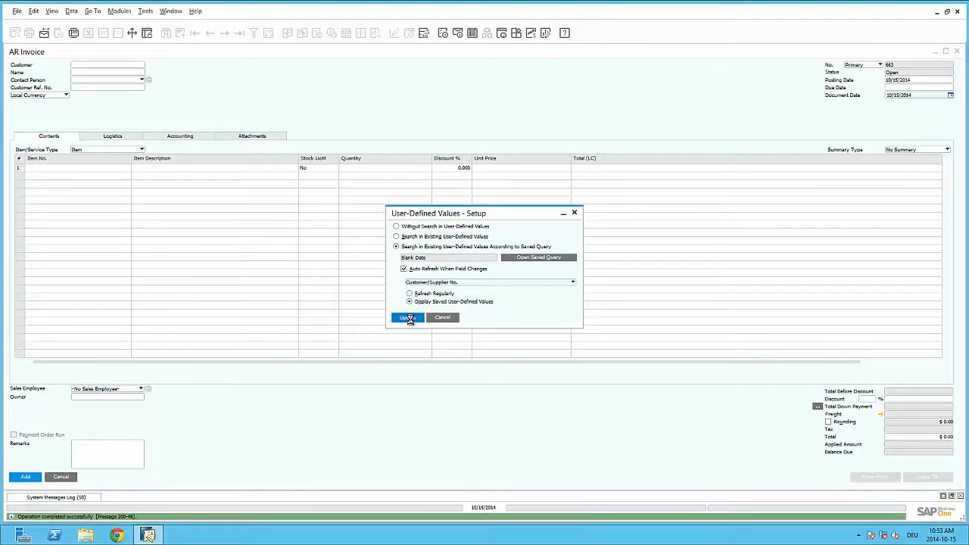
pyautogui.click(409, 318)
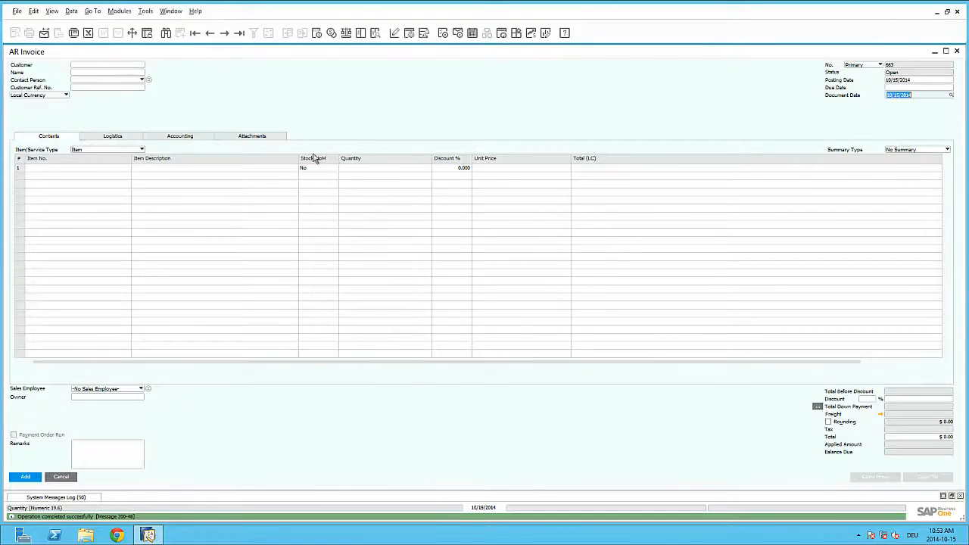
# Choose Earthshaker Corporation as the invoice customer to test the date query, and enter 10/15/2014 as the Document Date.
pyautogui.click(108, 65)
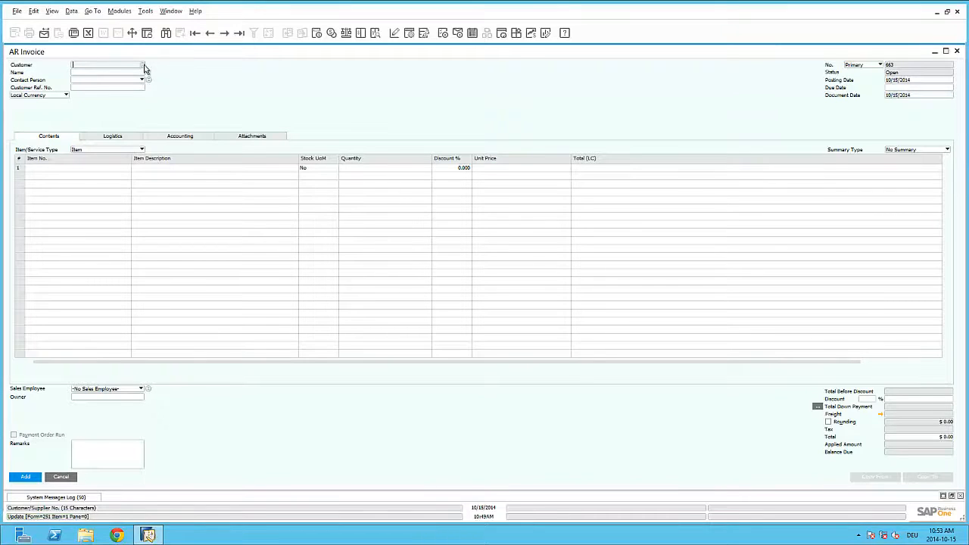
pyautogui.click(144, 66)
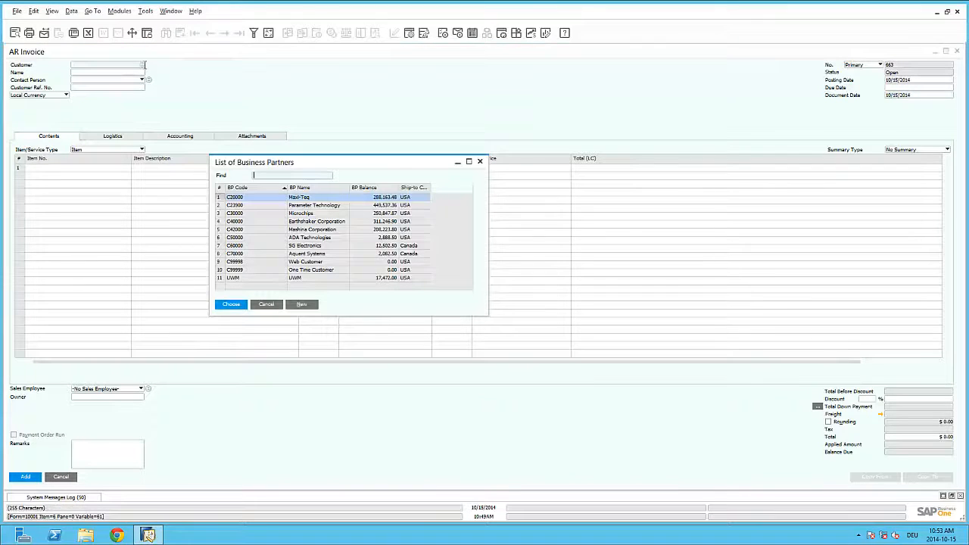
pyautogui.click(260, 221)
pyautogui.press('Return')
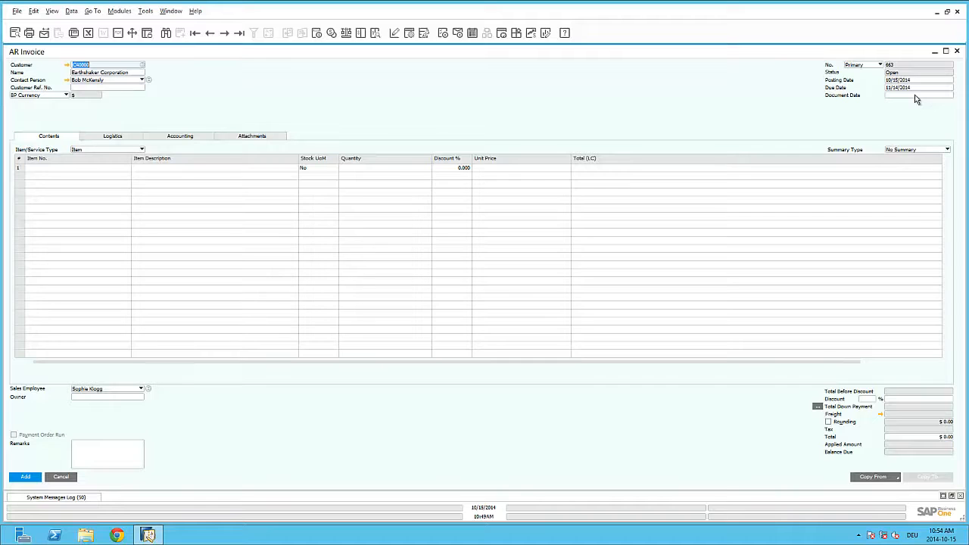
pyautogui.click(915, 94)
pyautogui.write('10/15/2014')
# From the invoice's Accounting details, open Earthshaker Corporation's master data to examine the BP ID Code field, and close the record.
pyautogui.click(180, 137)
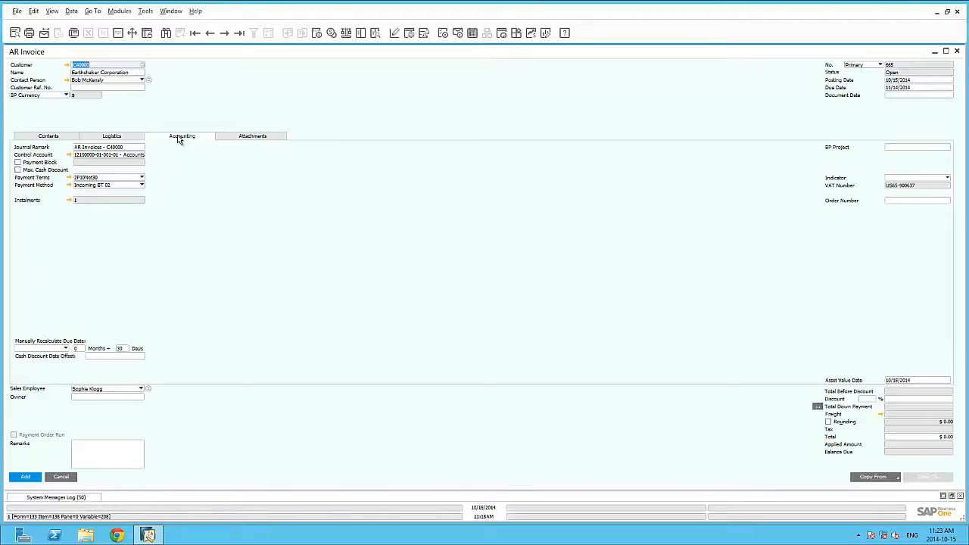
pyautogui.click(68, 64)
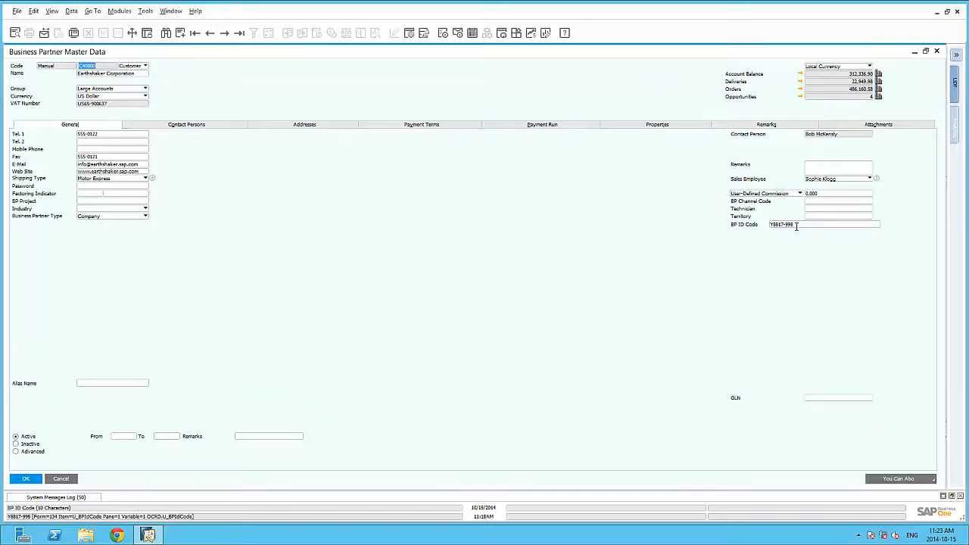
pyautogui.click(795, 226)
pyautogui.click(52, 11)
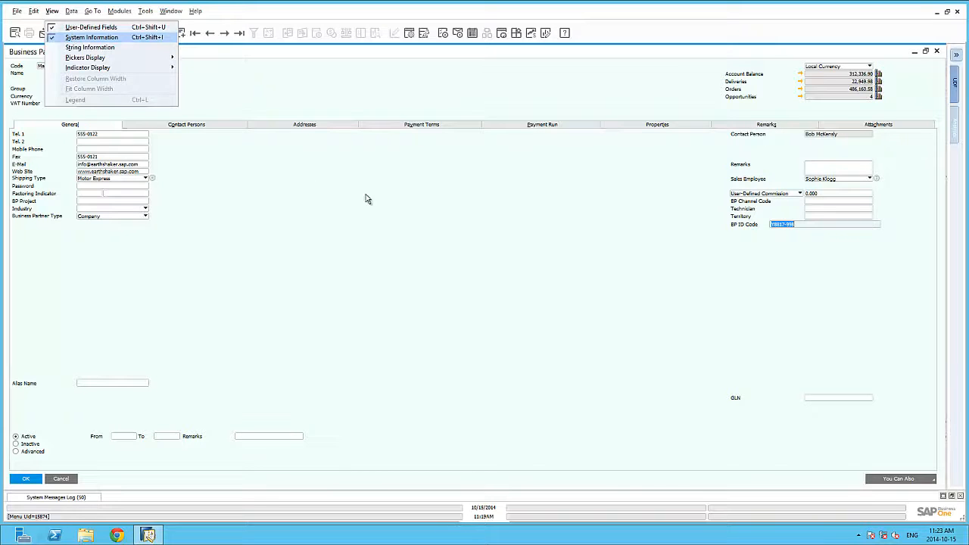
pyautogui.click(818, 224)
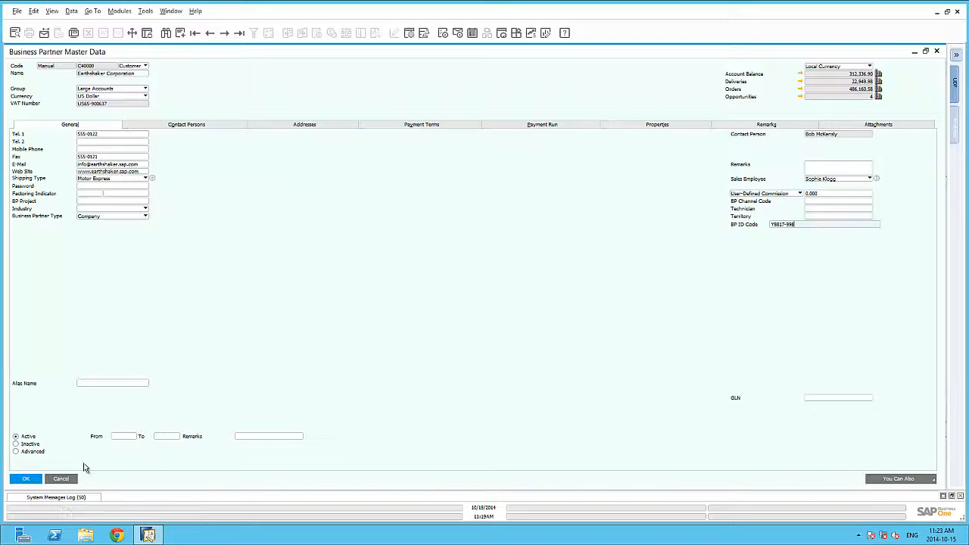
pyautogui.click(61, 479)
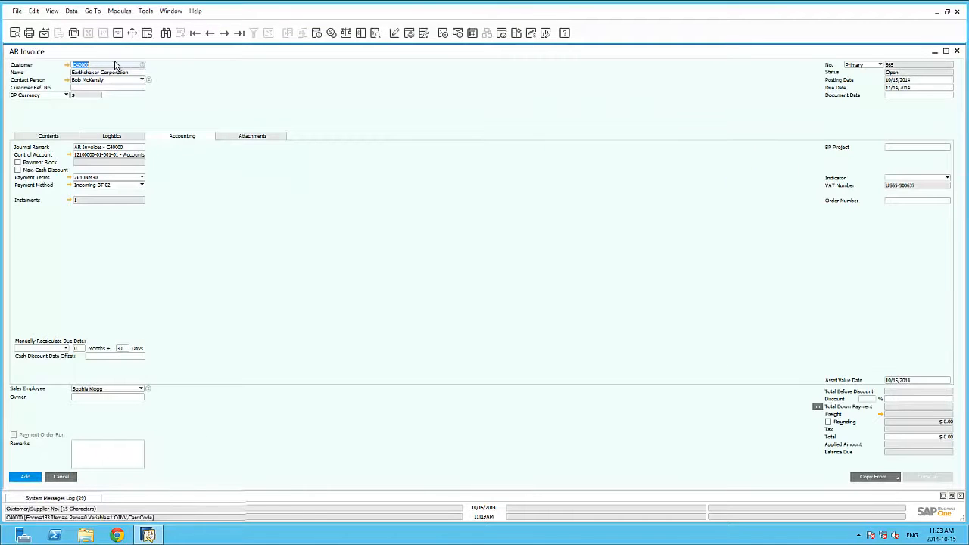
# Open the JE_Remark query from the FMS category in Query Manager to review its SQL statement, and close both windows.
pyautogui.click(115, 64)
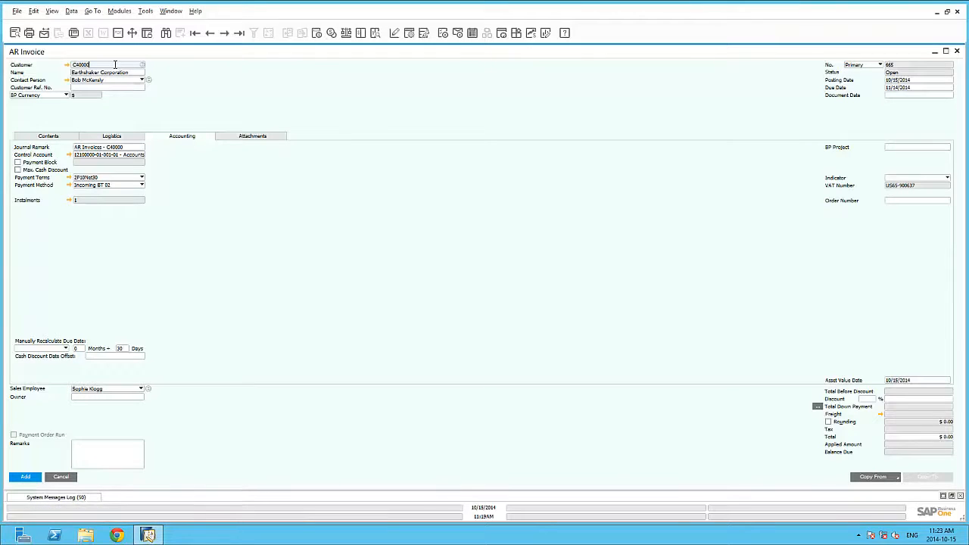
pyautogui.click(145, 10)
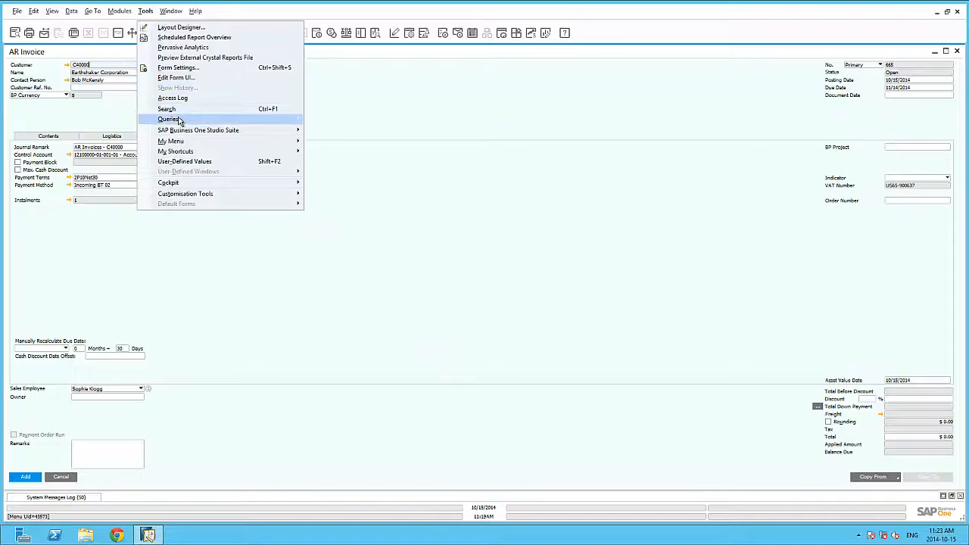
pyautogui.moveTo(267, 122)
pyautogui.click(333, 119)
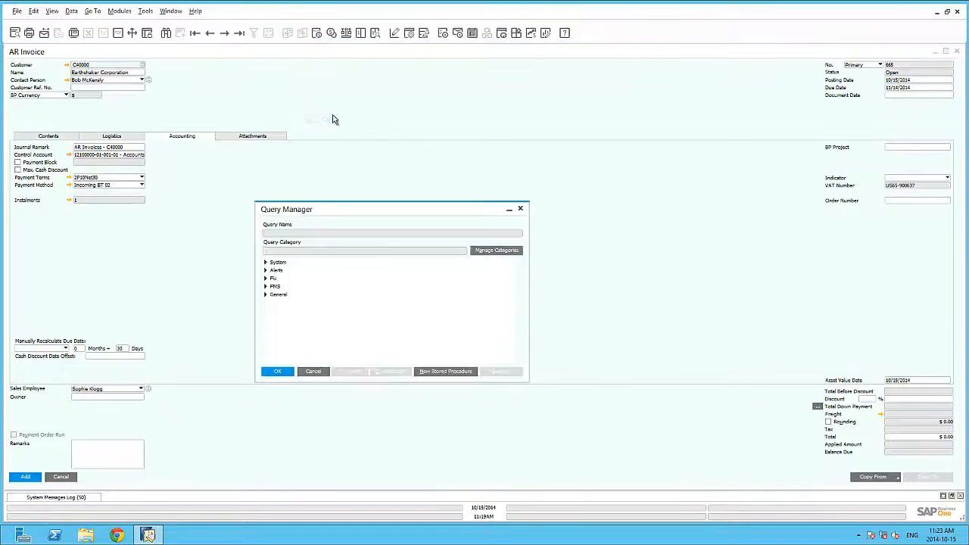
pyautogui.click(265, 288)
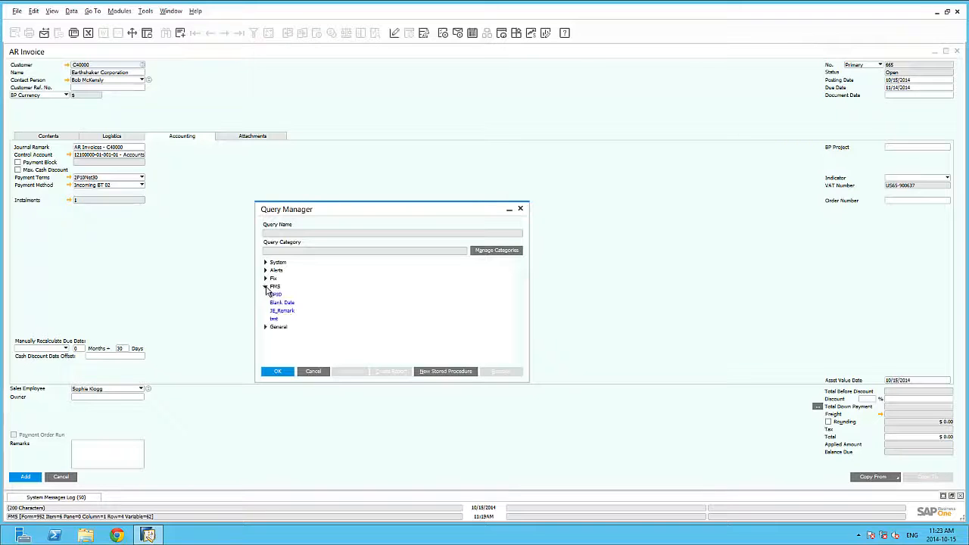
pyautogui.click(282, 311)
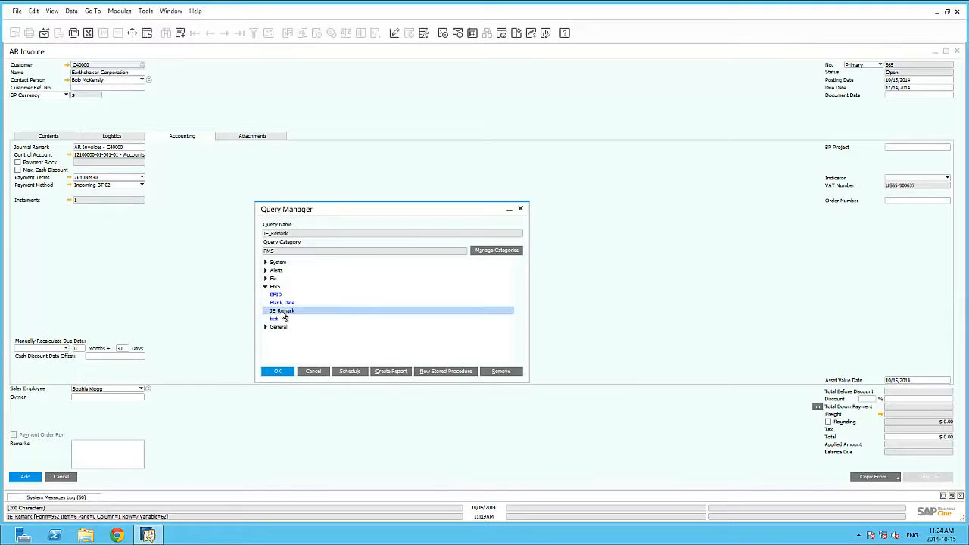
pyautogui.click(283, 372)
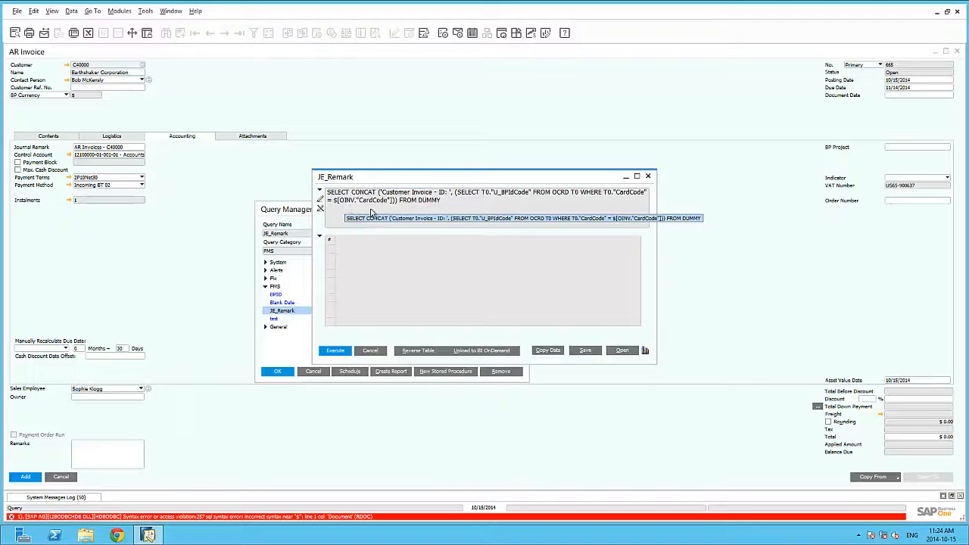
pyautogui.click(370, 352)
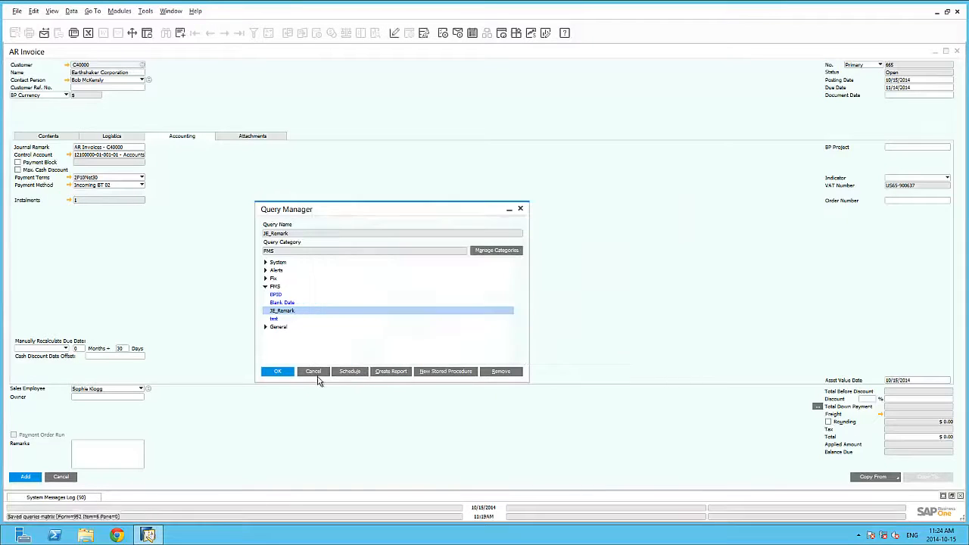
pyautogui.click(314, 372)
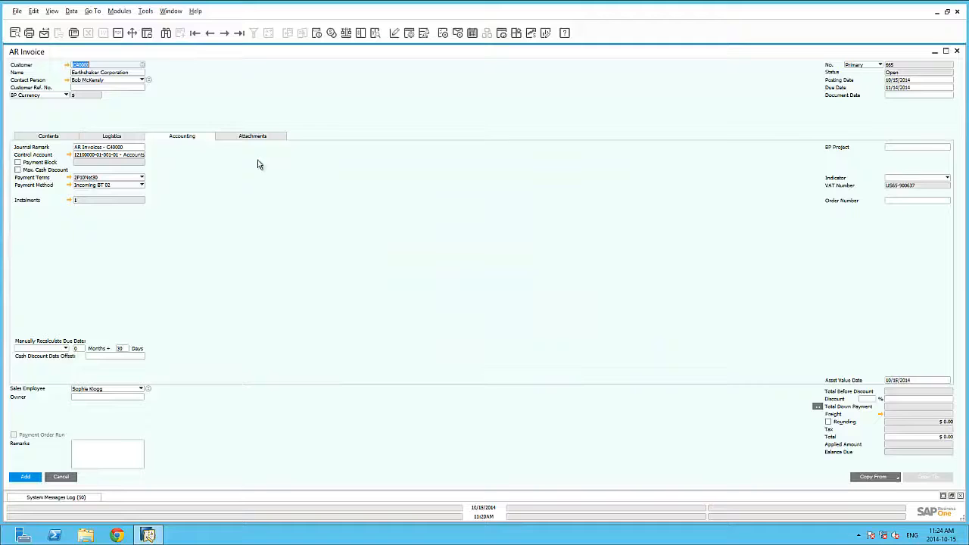
# Run the JE_Remark user query from the FMS category against the open AR Invoice to check its result, and close it.
pyautogui.click(145, 11)
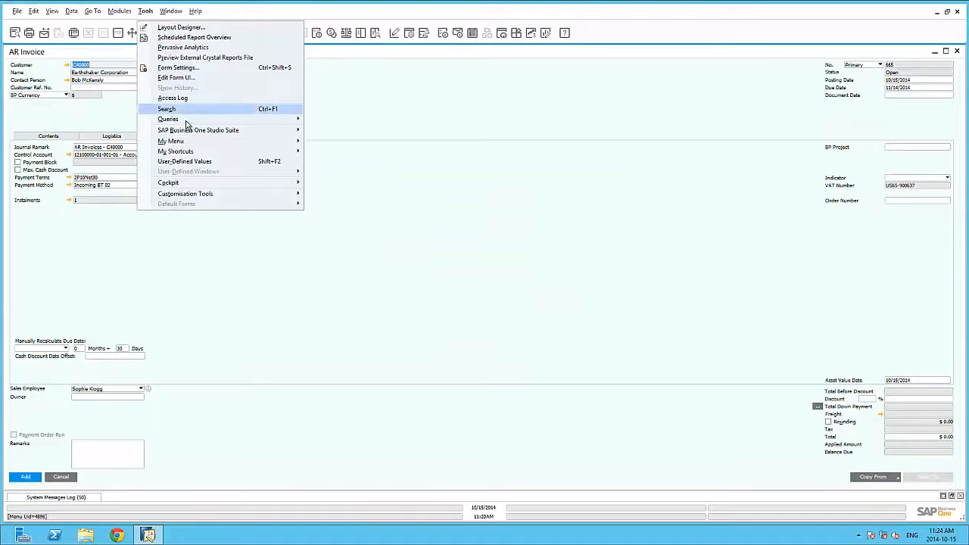
pyautogui.moveTo(184, 121)
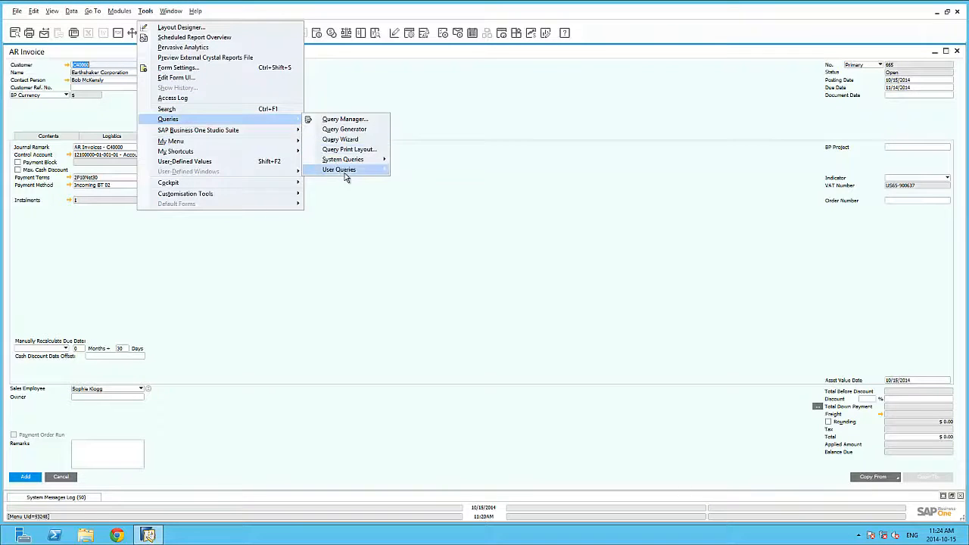
pyautogui.moveTo(344, 172)
pyautogui.moveTo(411, 180)
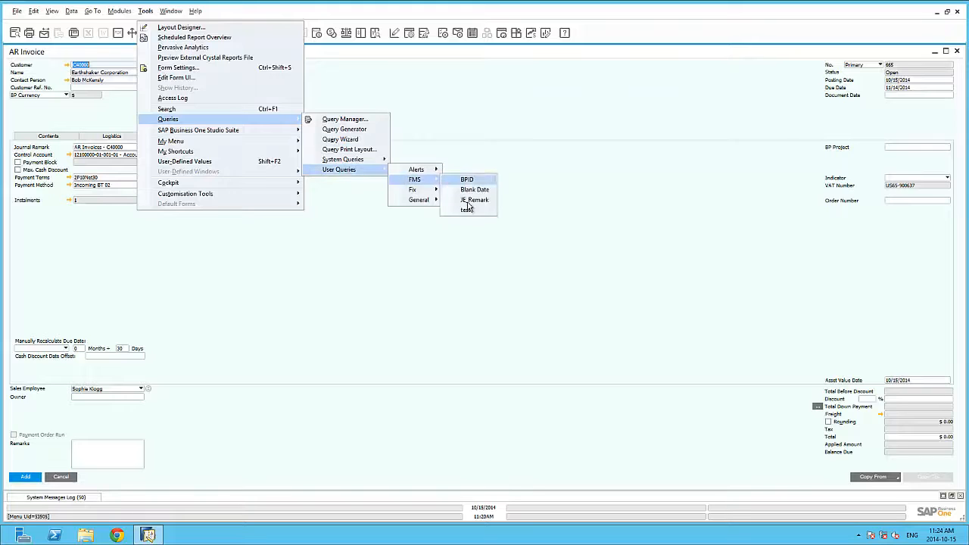
pyautogui.click(469, 201)
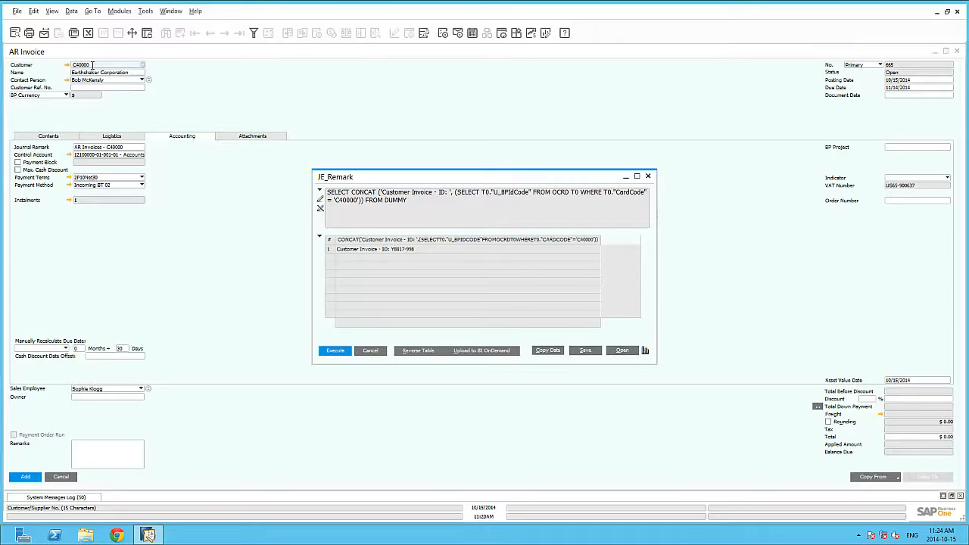
pyautogui.click(369, 352)
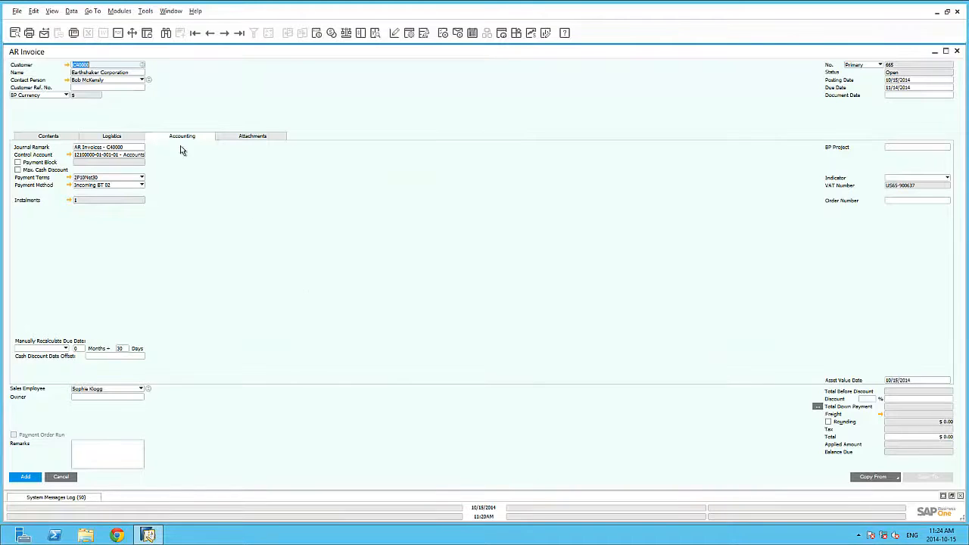
# Assign the saved query JE_Remark from the FMS category as the user-defined value source for the invoice's Journal Remark field.
pyautogui.click(132, 147)
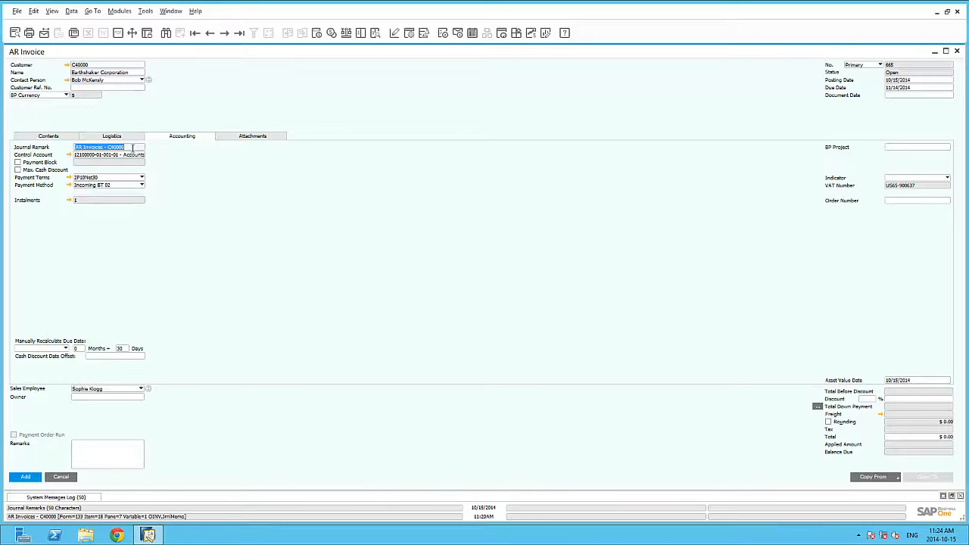
pyautogui.hotkey('alt', 'shift', 'F2')
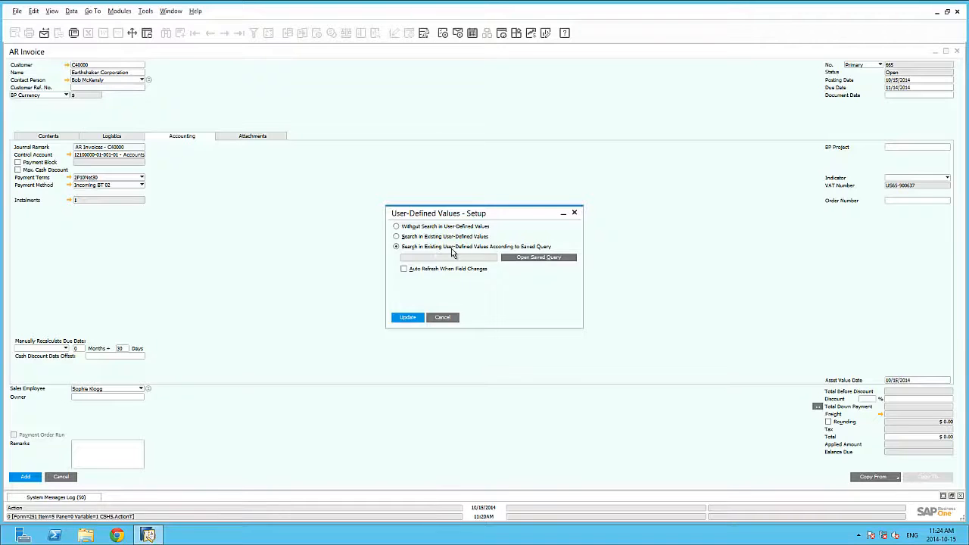
pyautogui.click(521, 258)
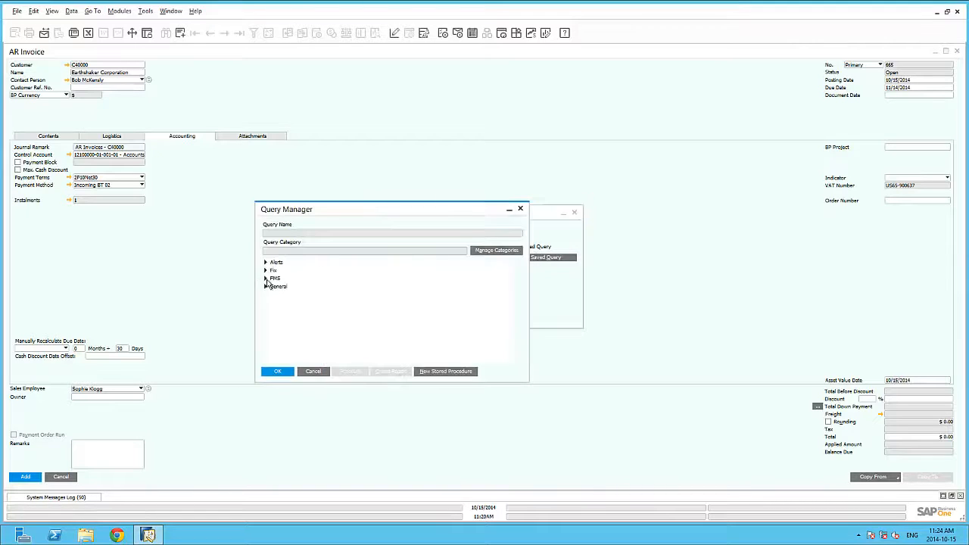
pyautogui.click(266, 279)
pyautogui.click(280, 303)
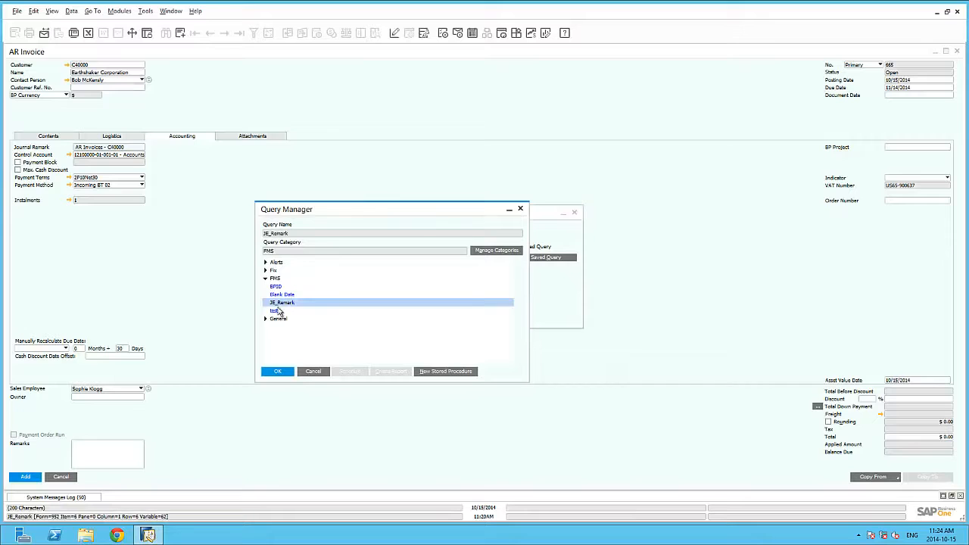
pyautogui.click(277, 371)
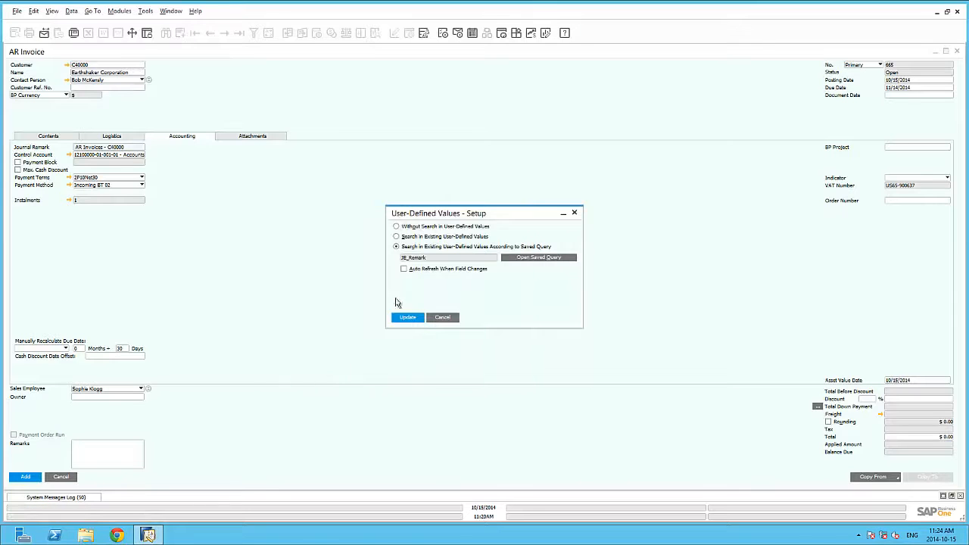
# Make the Journal Remark query auto refresh when the Document Date changes, and save the user-defined values setup.
pyautogui.click(403, 269)
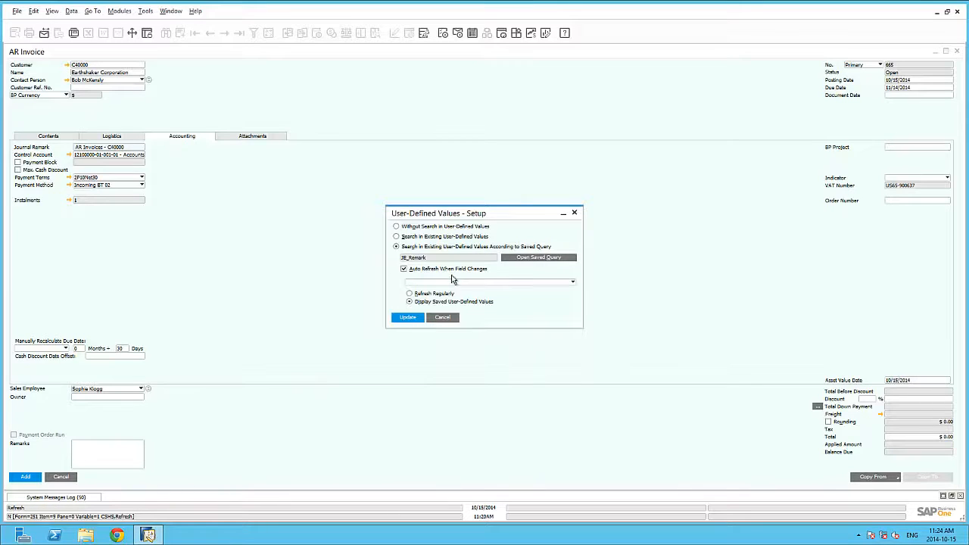
pyautogui.click(451, 282)
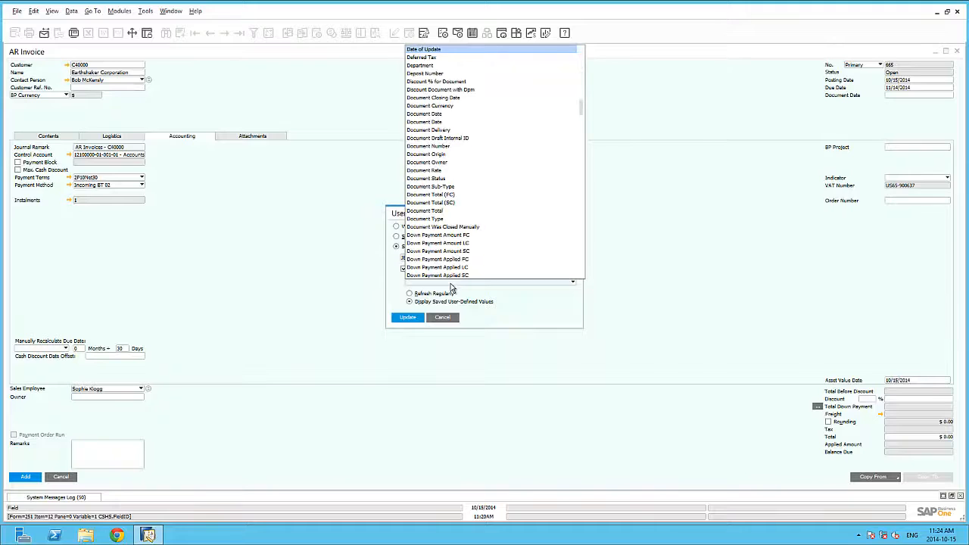
pyautogui.click(441, 123)
pyautogui.click(417, 318)
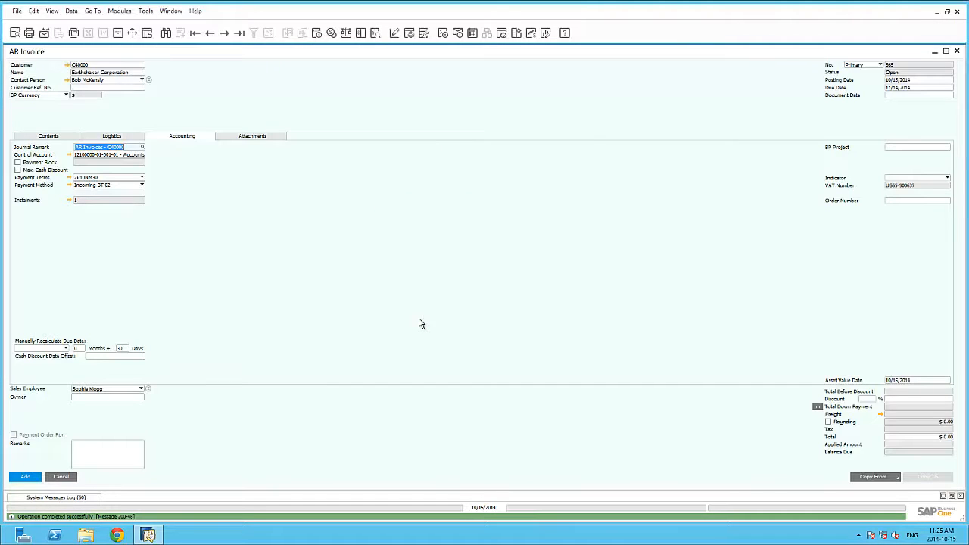
# Discard the open invoice and start a new AR Invoice for Earthshaker Corporation.
pyautogui.click(61, 476)
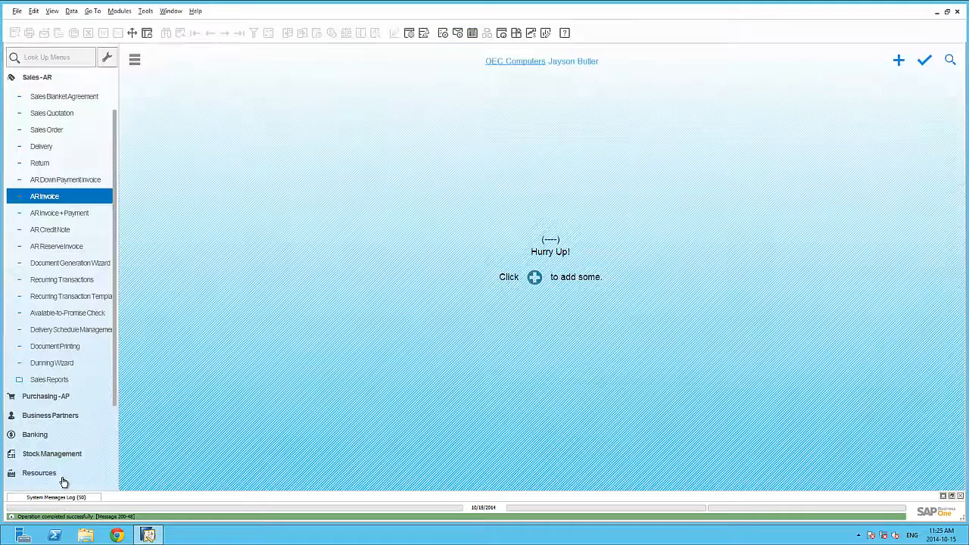
pyautogui.click(64, 199)
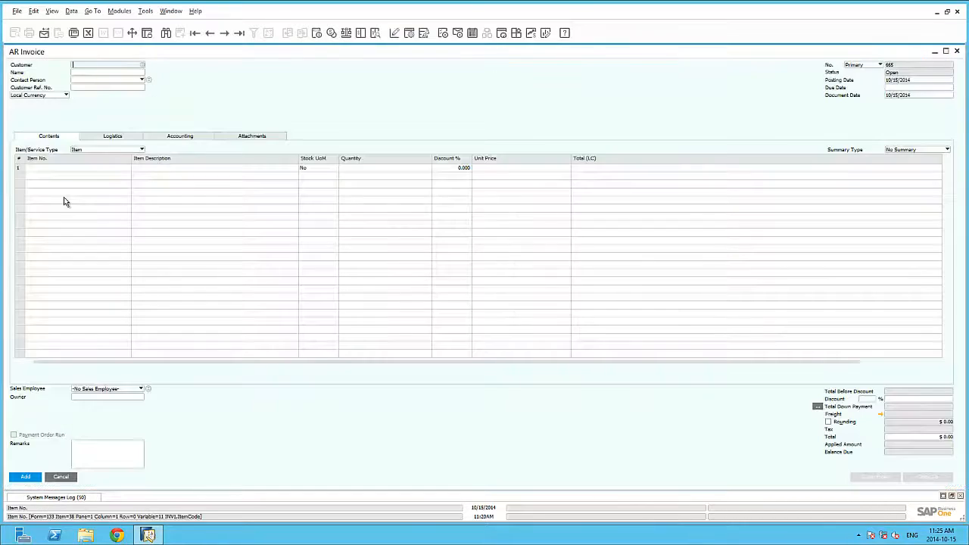
pyautogui.press('Tab')
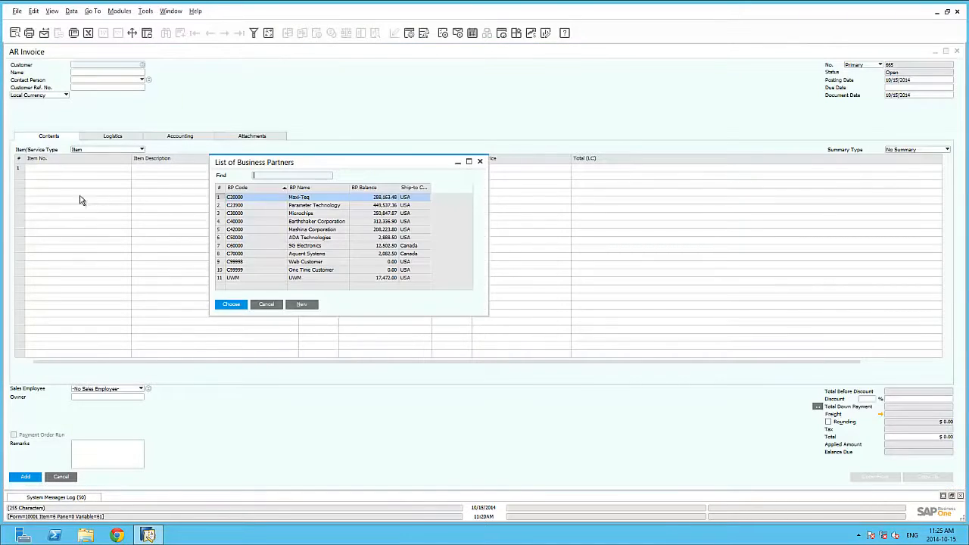
pyautogui.doubleClick(305, 221)
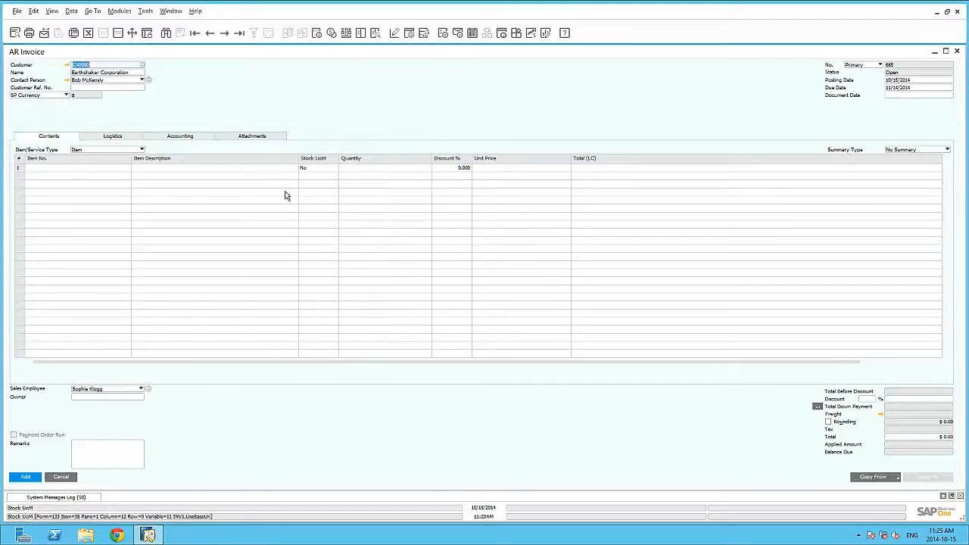
# Show the invoice's accounting details and enter 10/13/2014 as the Document Date to trigger the Journal Remark query.
pyautogui.click(191, 138)
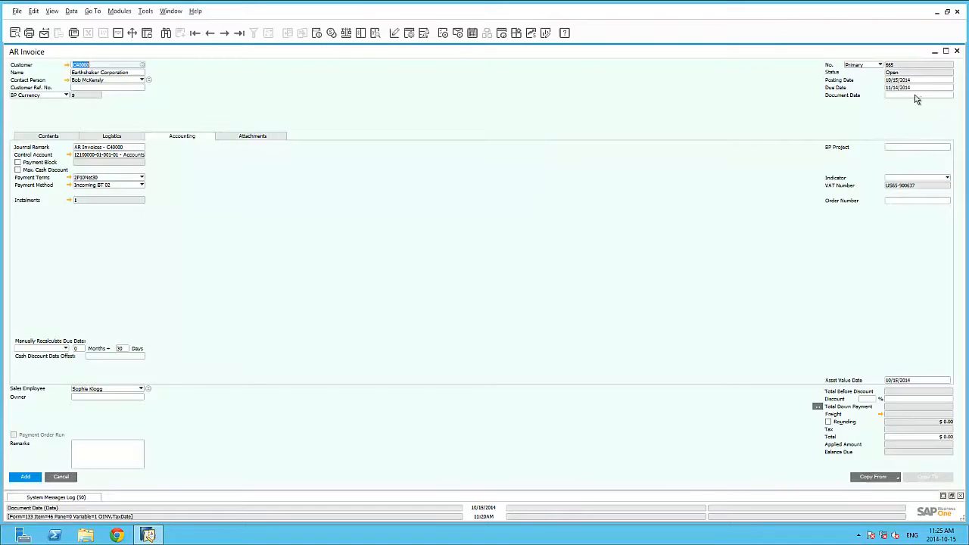
pyautogui.click(915, 94)
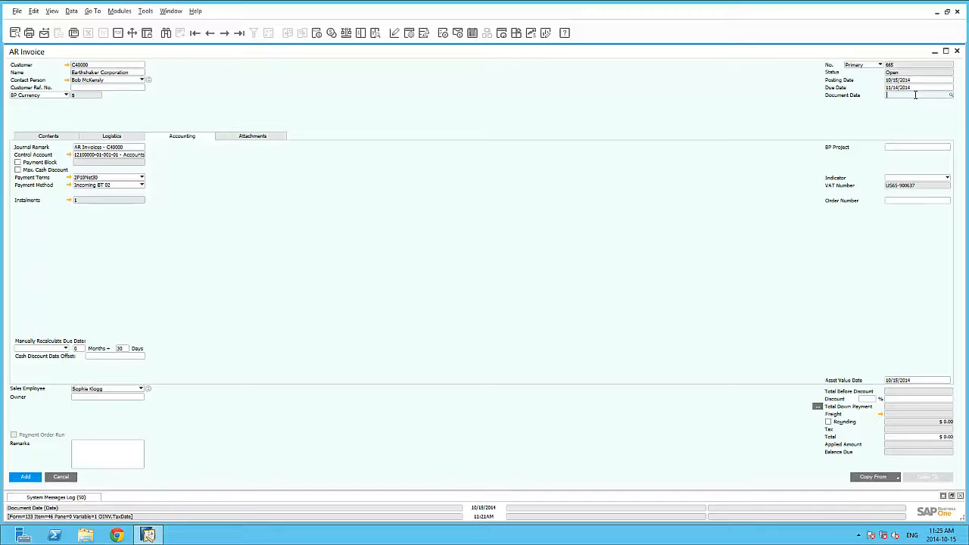
pyautogui.press('Tab')
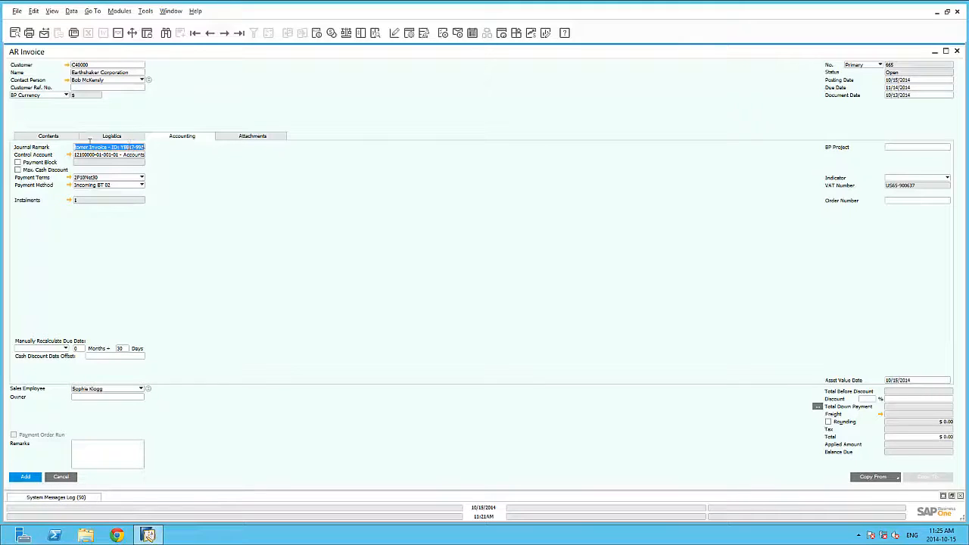
# Put one WLAN Card on the first invoice line and add the AR Invoice, accepting that it cannot be changed.
pyautogui.click(55, 140)
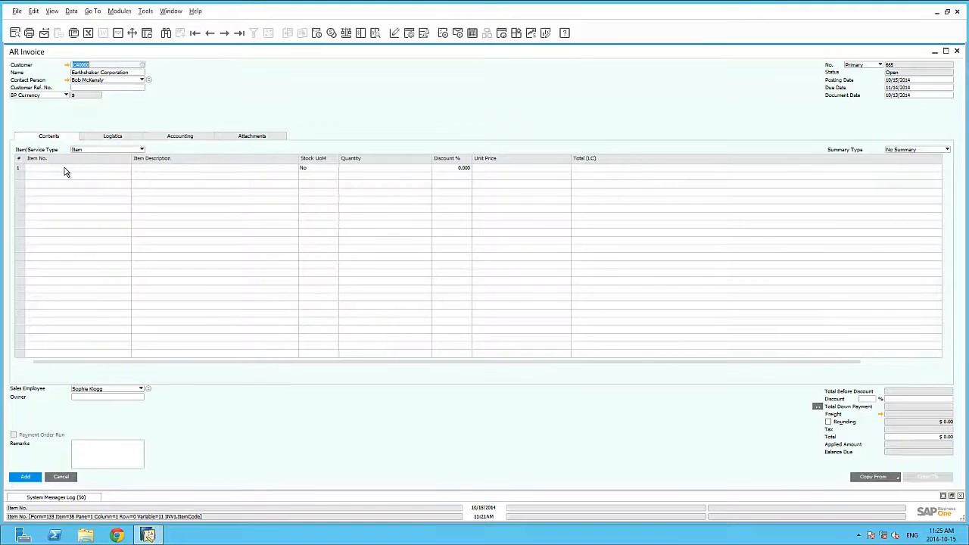
pyautogui.click(64, 168)
pyautogui.press('Tab')
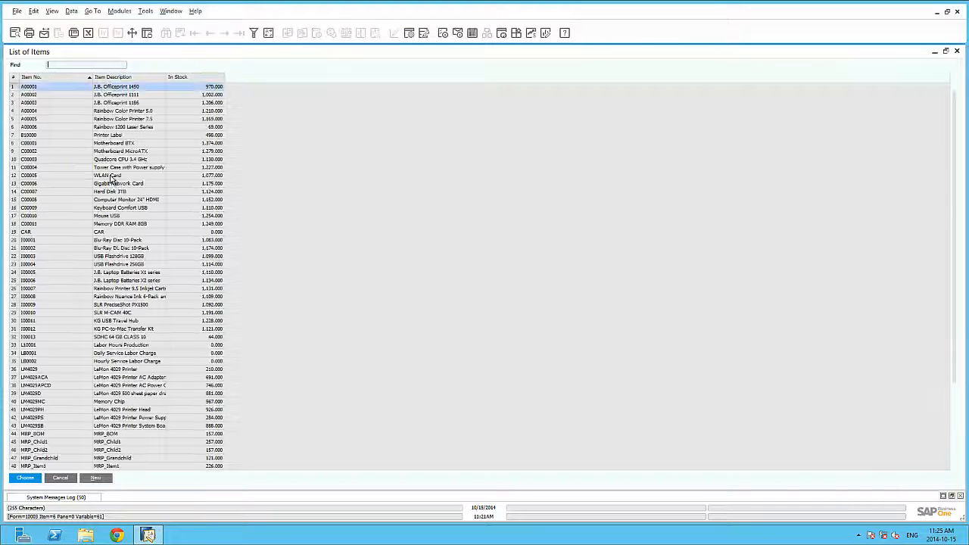
pyautogui.doubleClick(130, 178)
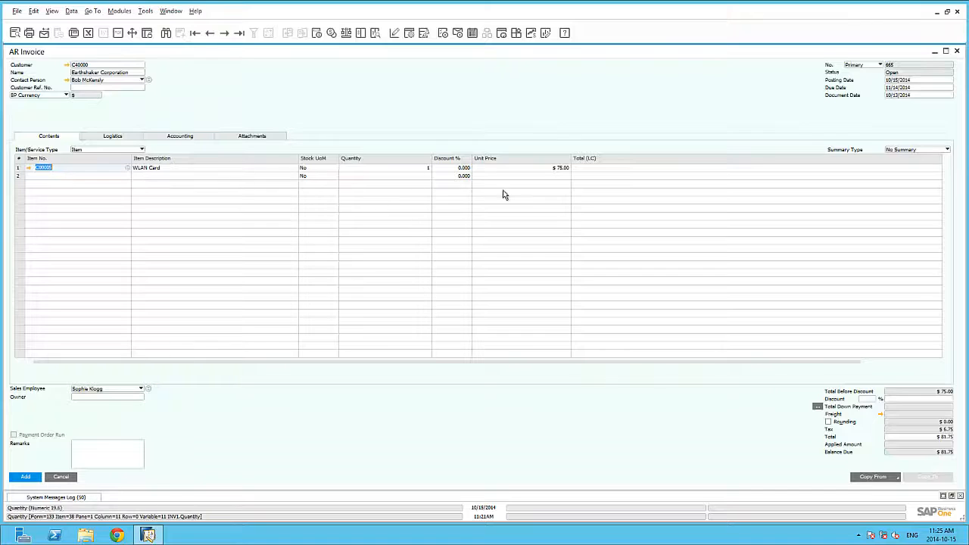
pyautogui.click(25, 476)
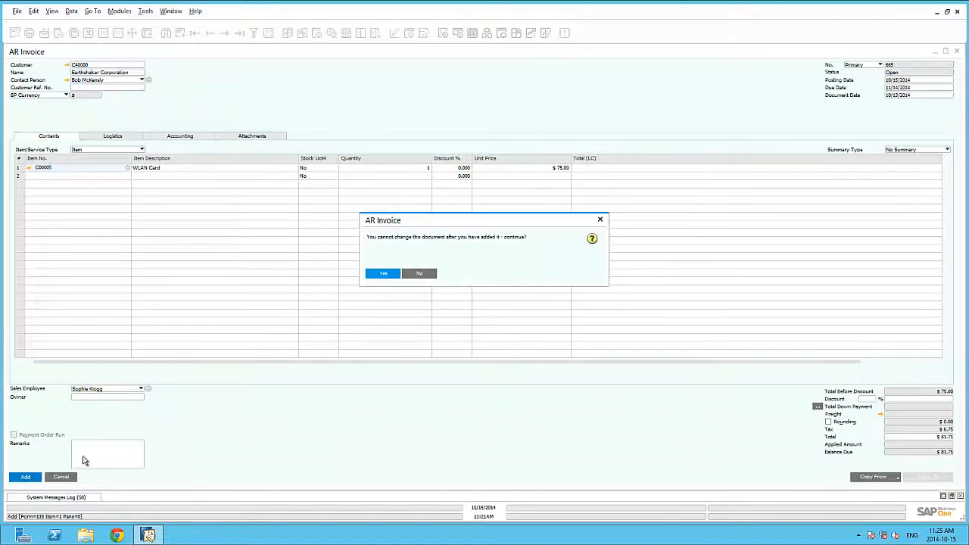
pyautogui.click(382, 273)
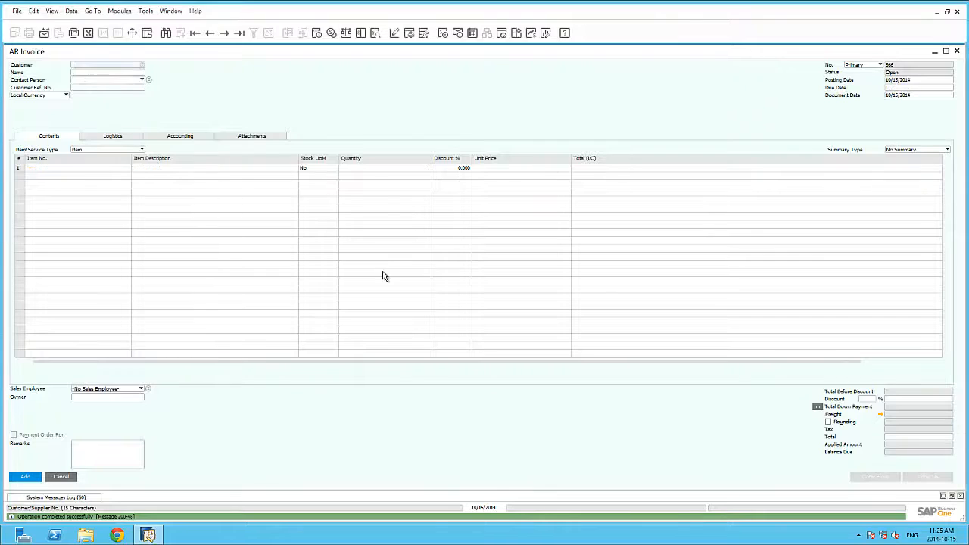
# From the last AR Invoice's Journal Remark, open the linked journal entry to examine its remarks, and close both windows.
pyautogui.click(239, 33)
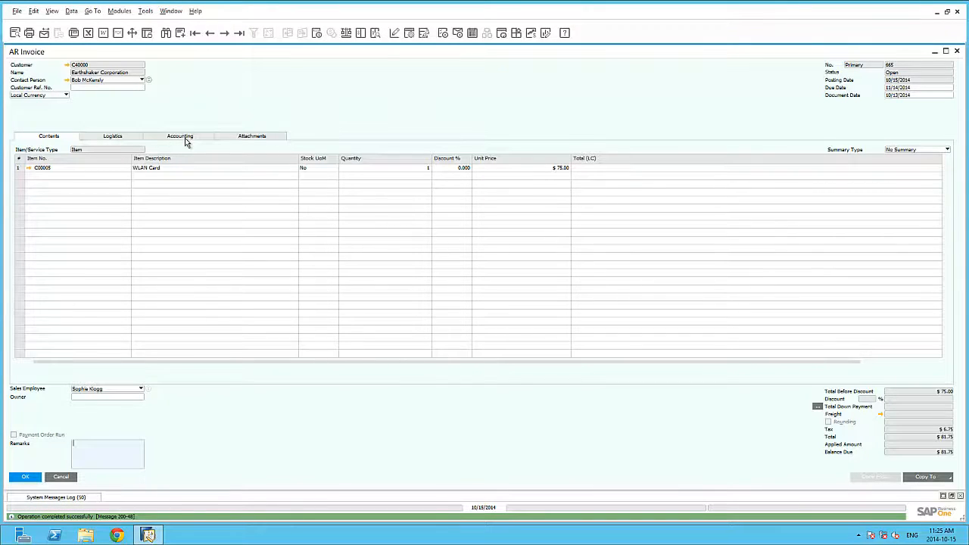
pyautogui.click(185, 138)
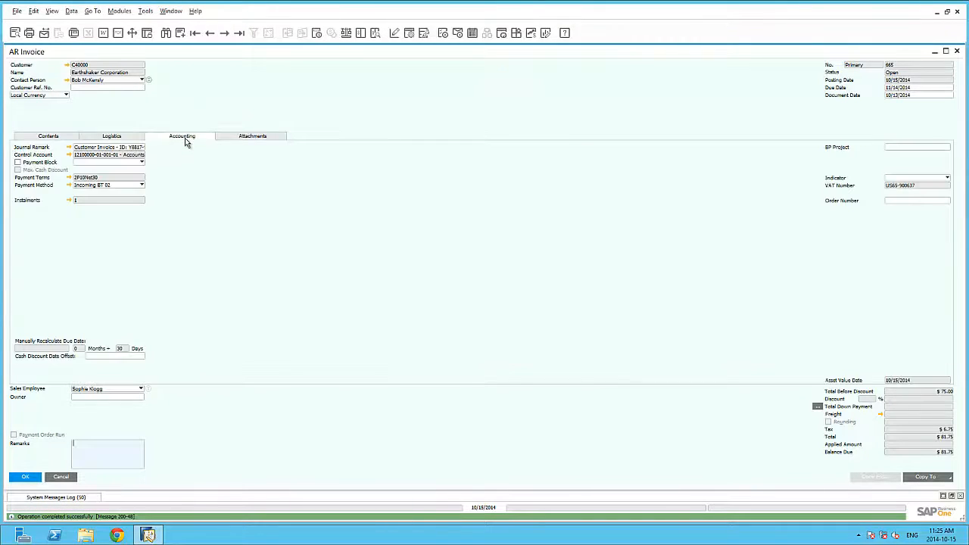
pyautogui.click(69, 148)
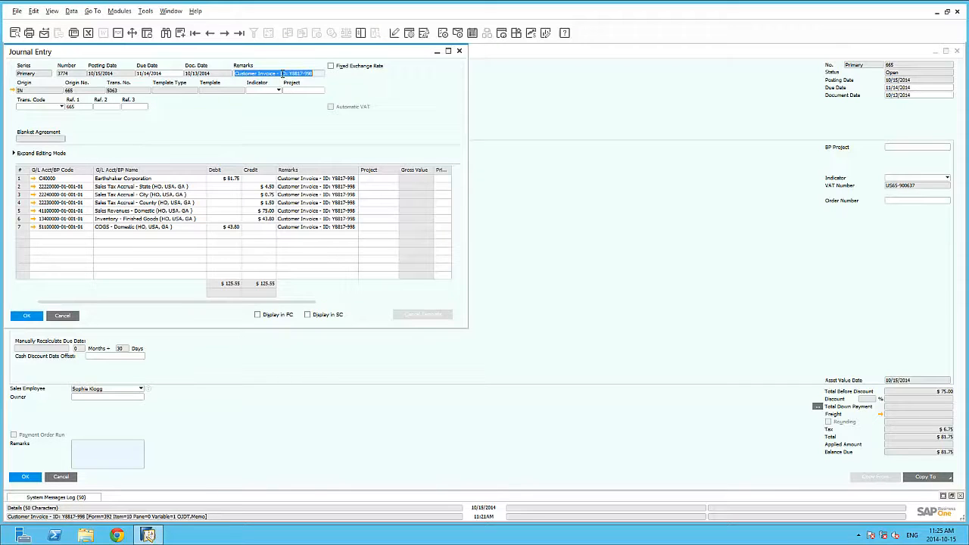
pyautogui.click(68, 315)
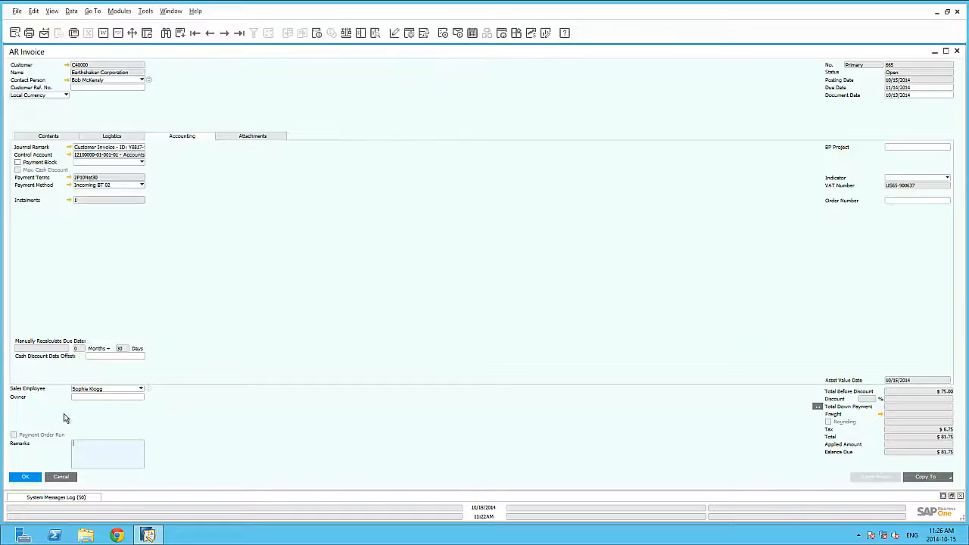
pyautogui.click(68, 476)
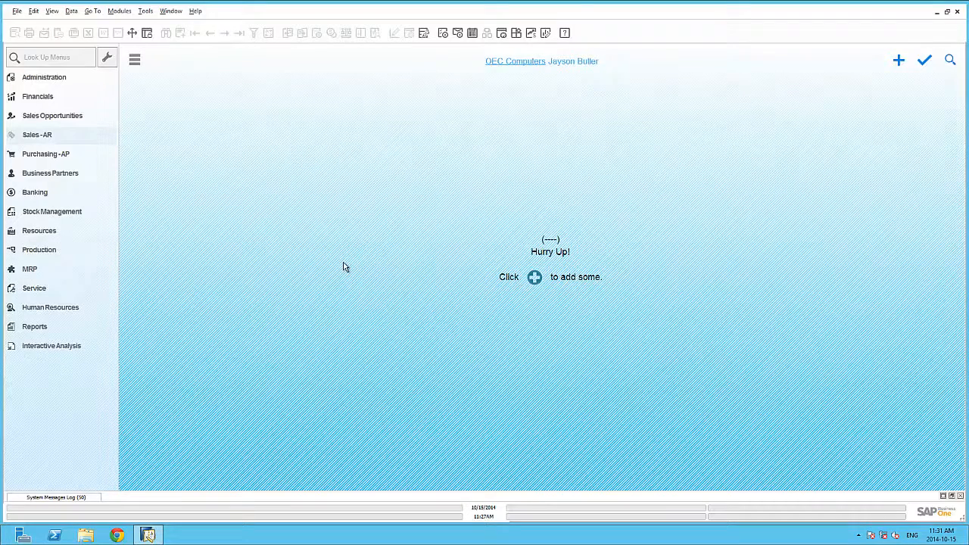
# Open the customisation of personal shortcuts and allocate F2 to the Sales Quotation window of the Sales - AR module.
pyautogui.click(147, 13)
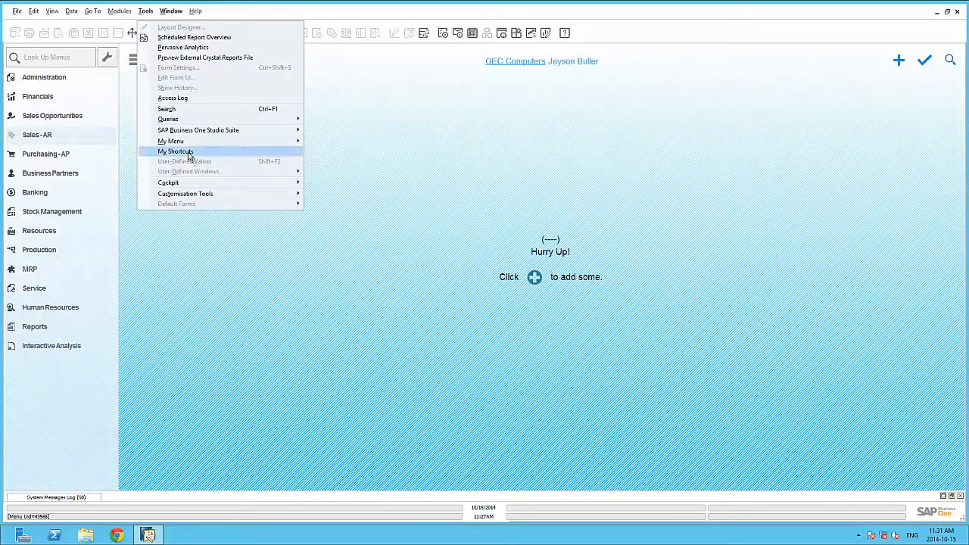
pyautogui.moveTo(190, 153)
pyautogui.click(328, 165)
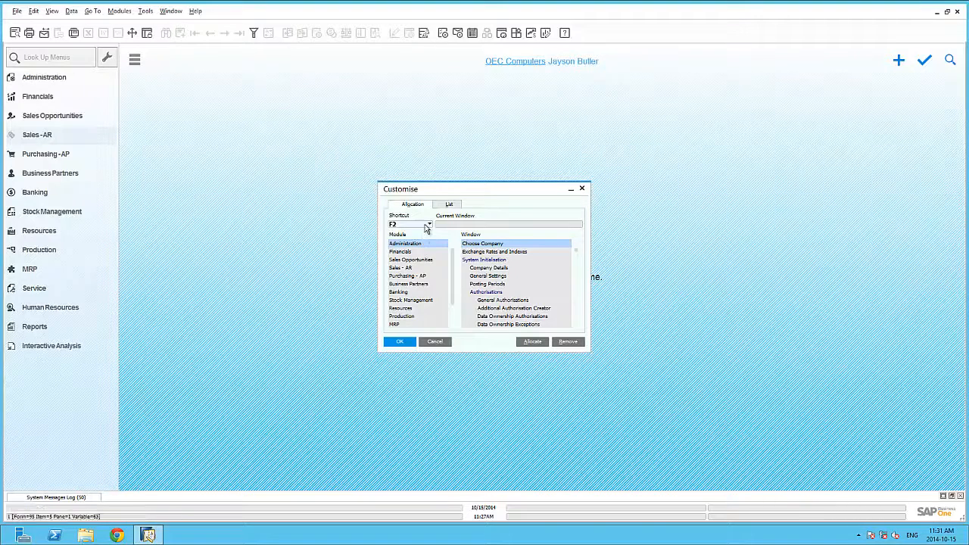
pyautogui.click(427, 225)
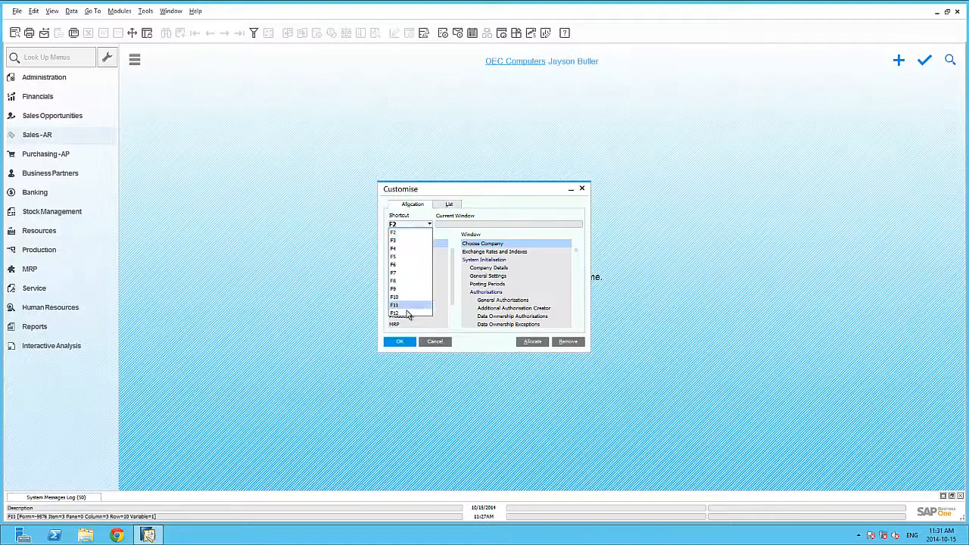
pyautogui.click(414, 227)
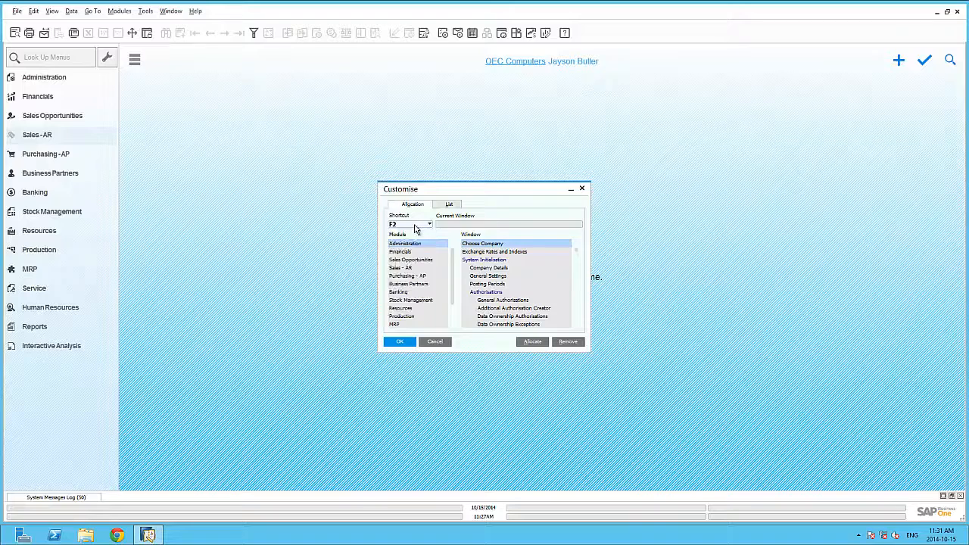
pyautogui.click(416, 270)
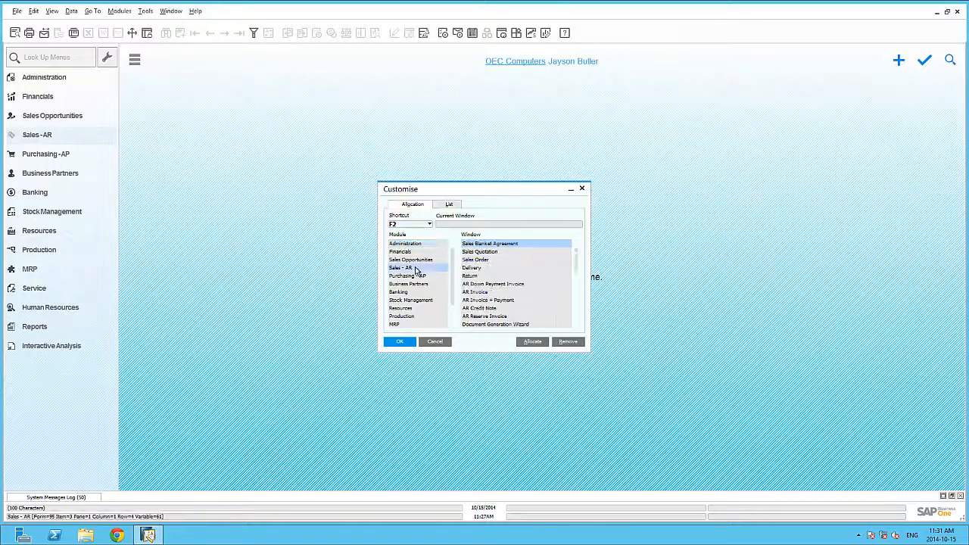
pyautogui.click(483, 252)
pyautogui.click(532, 343)
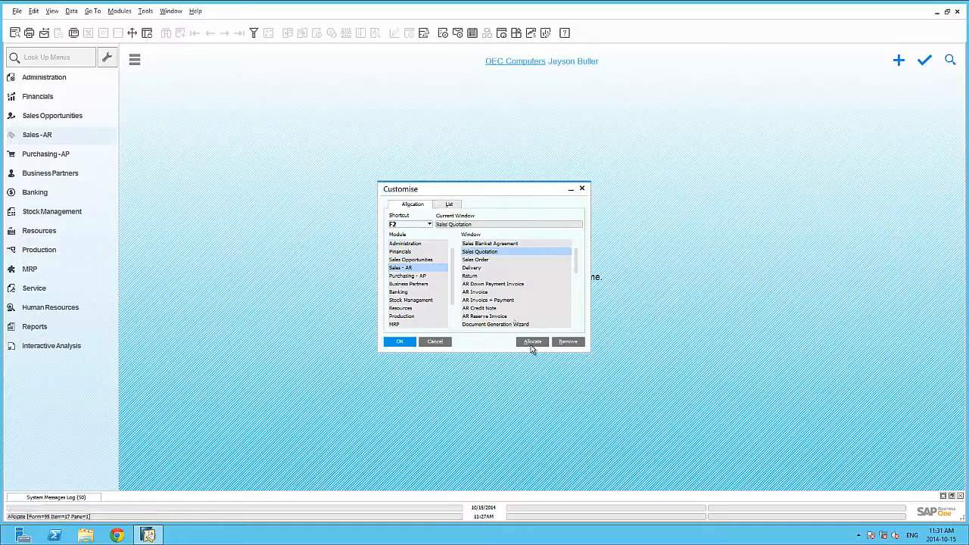
# Allocate the F3 shortcut to the Business Partner Master Data window of the Business Partners module.
pyautogui.click(429, 224)
pyautogui.click(408, 241)
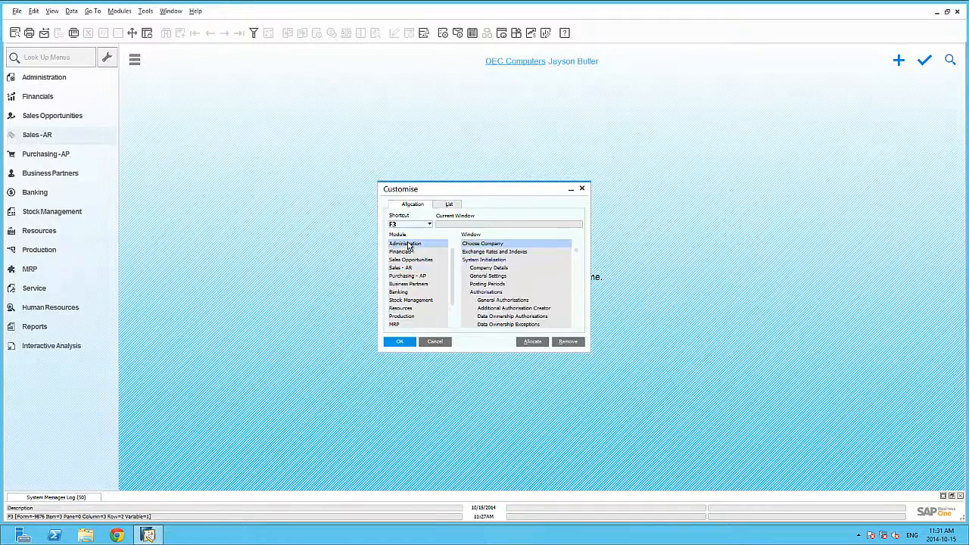
pyautogui.click(409, 285)
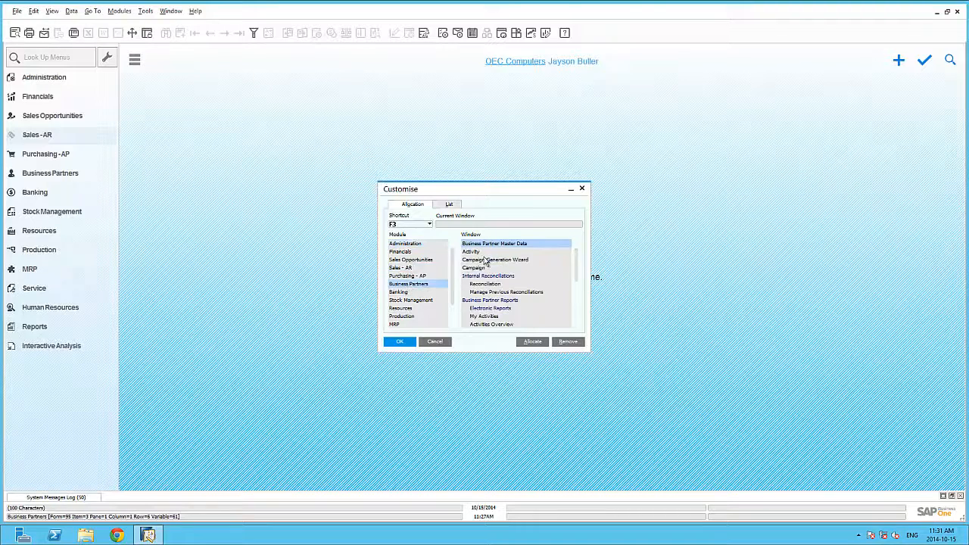
pyautogui.click(532, 342)
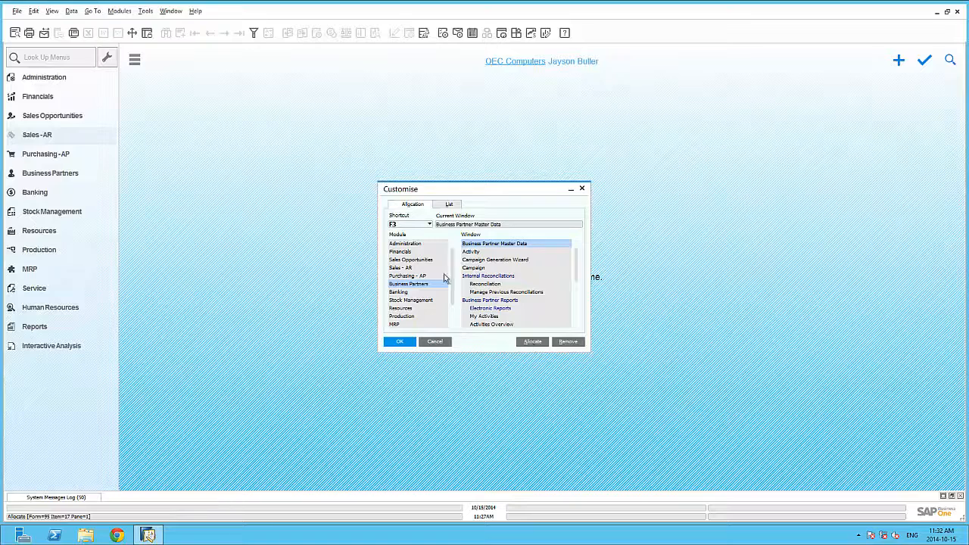
# Allocate the F4 shortcut to the Sales Analysis report of the Sales - AR module and accept the shortcut customisation.
pyautogui.click(412, 227)
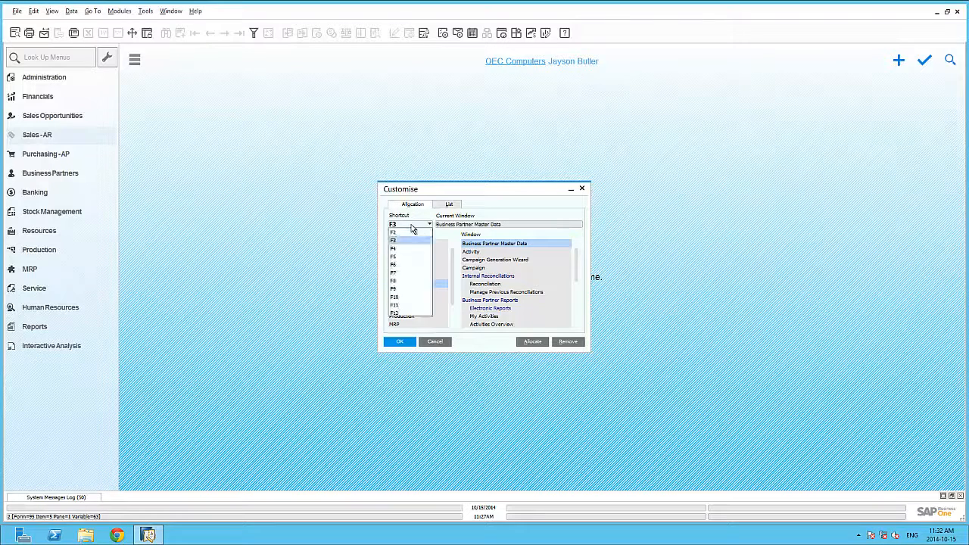
pyautogui.click(406, 251)
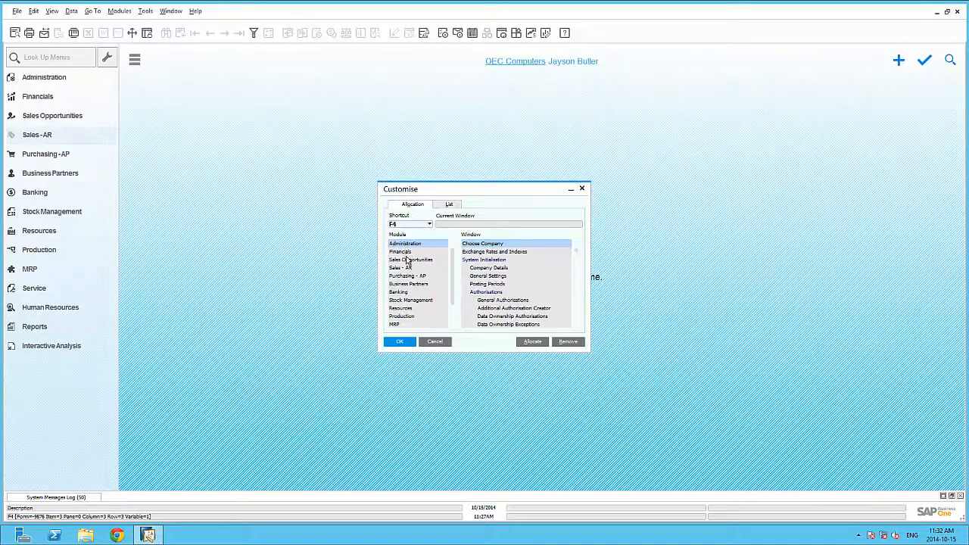
pyautogui.click(402, 268)
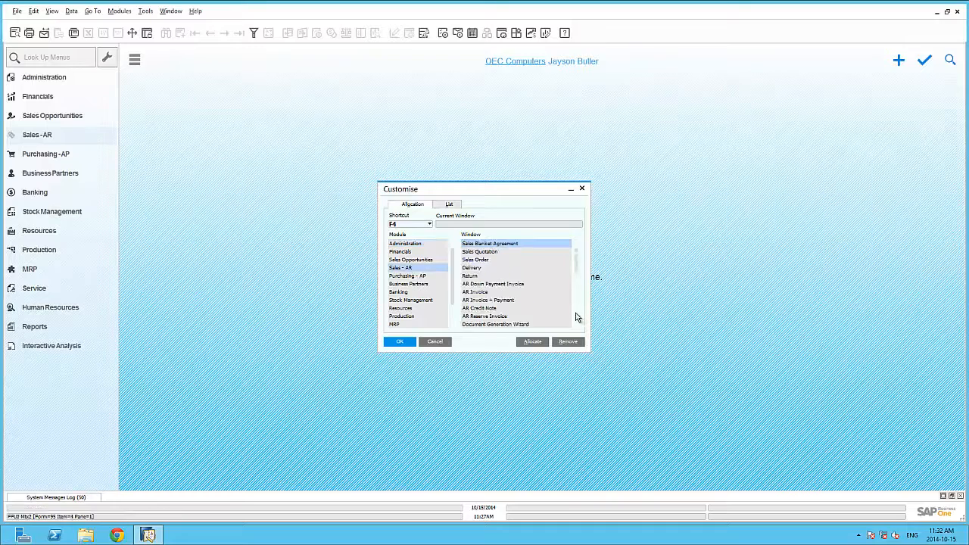
pyautogui.scroll(-4, 575, 316)
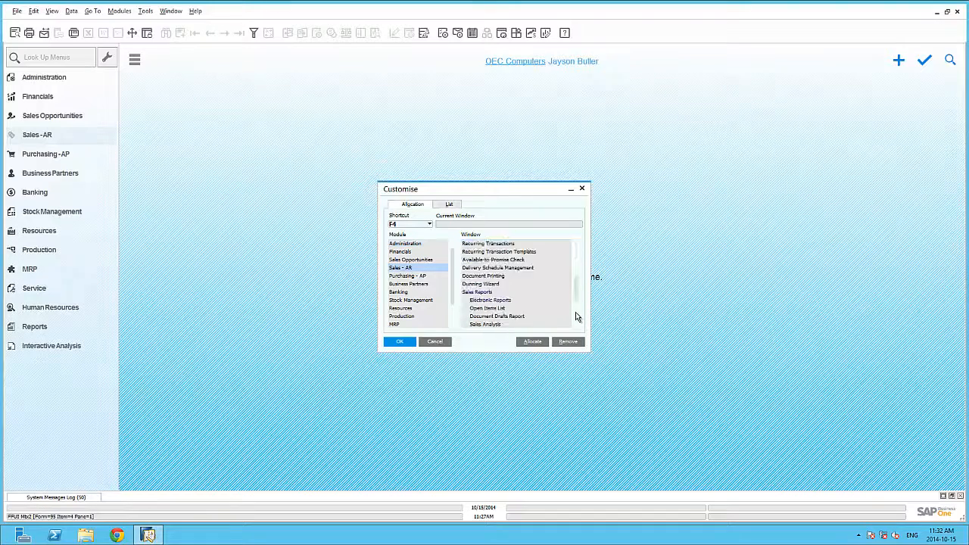
pyautogui.click(520, 324)
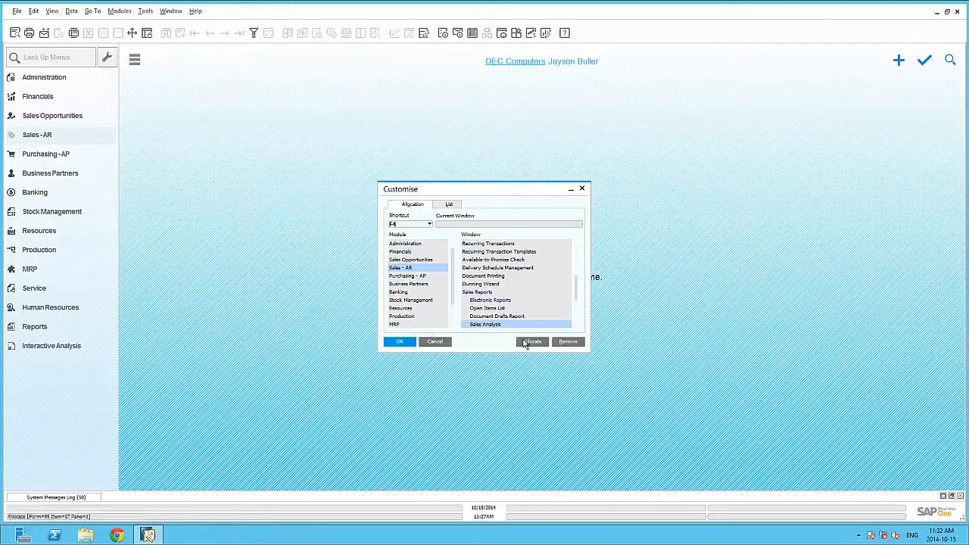
pyautogui.click(523, 342)
pyautogui.click(398, 342)
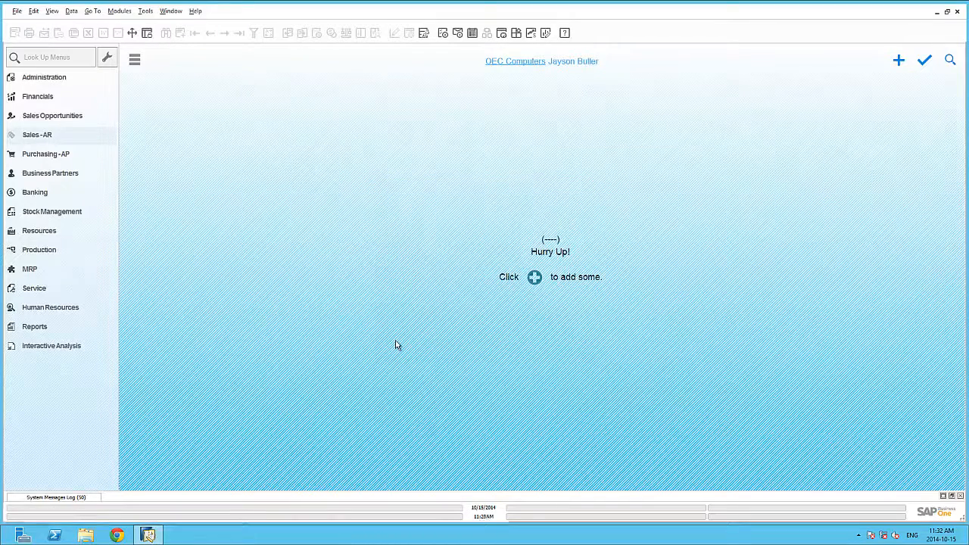
# Test the F2, F3 and F4 shortcuts one after another, closing each window they open.
pyautogui.press('F2')
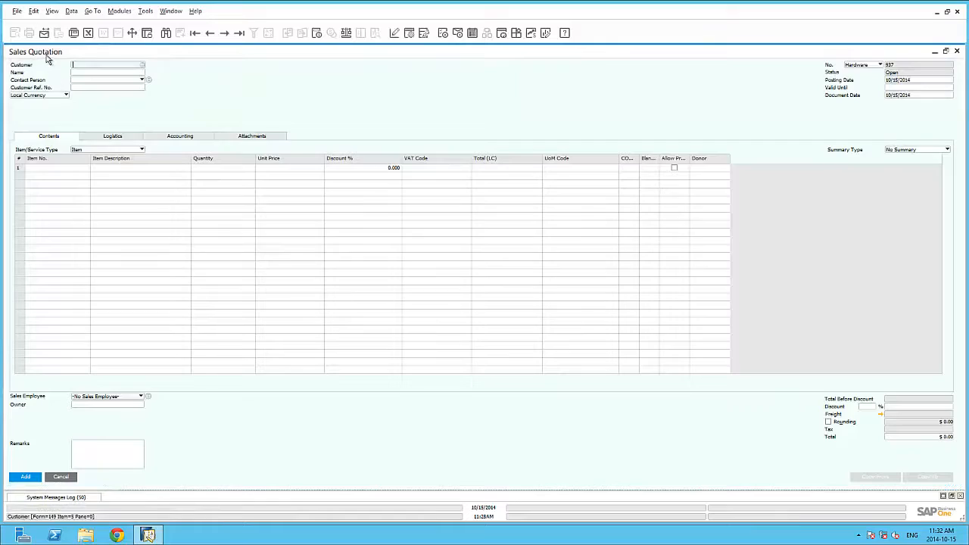
pyautogui.click(957, 52)
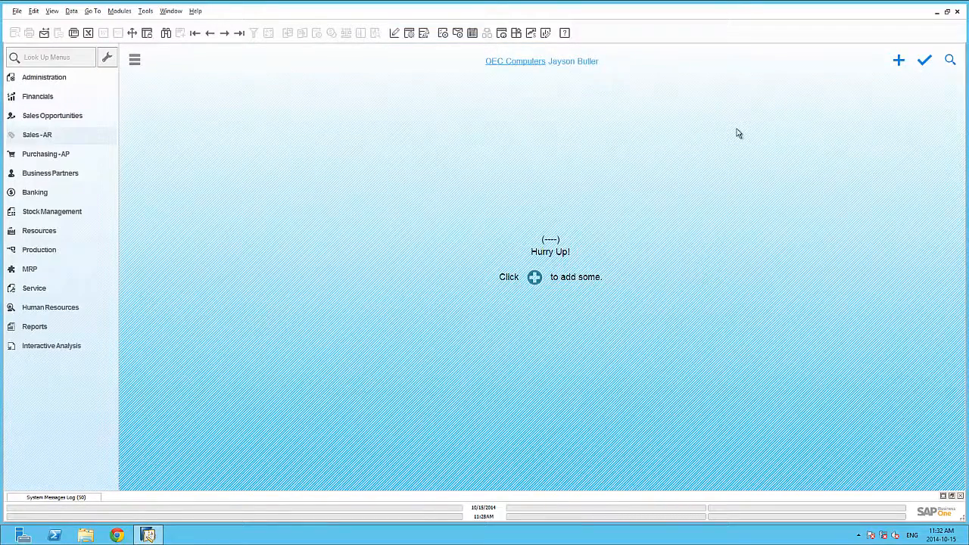
pyautogui.press('F3')
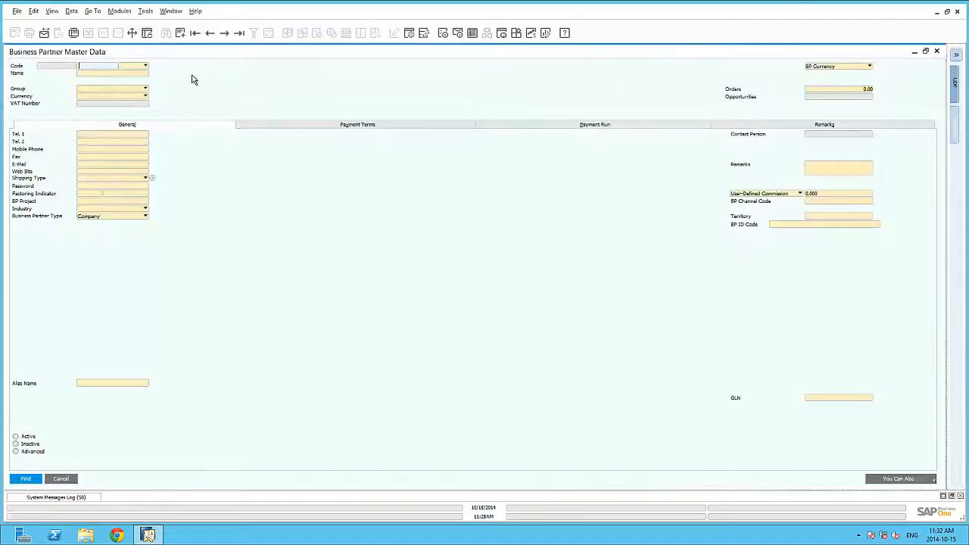
pyautogui.click(937, 53)
pyautogui.press('F4')
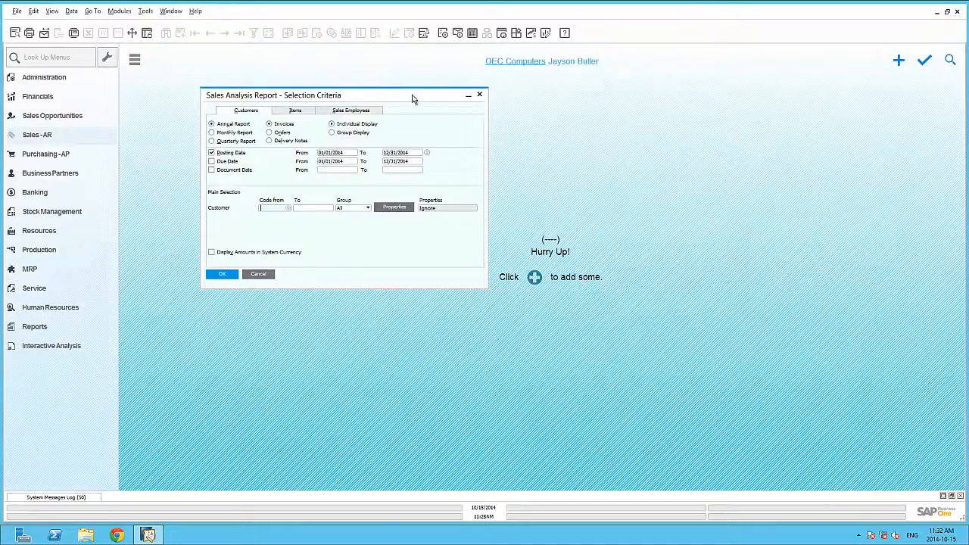
pyautogui.click(482, 96)
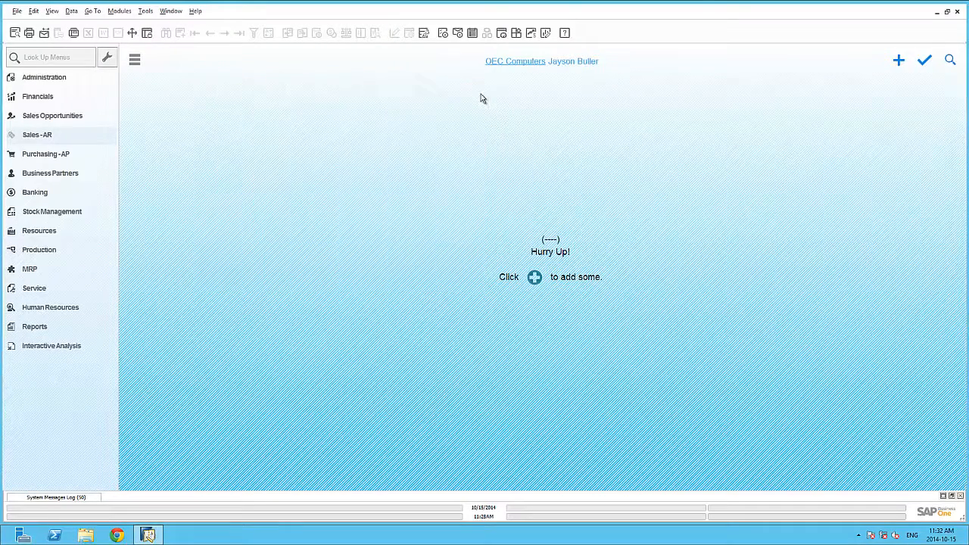